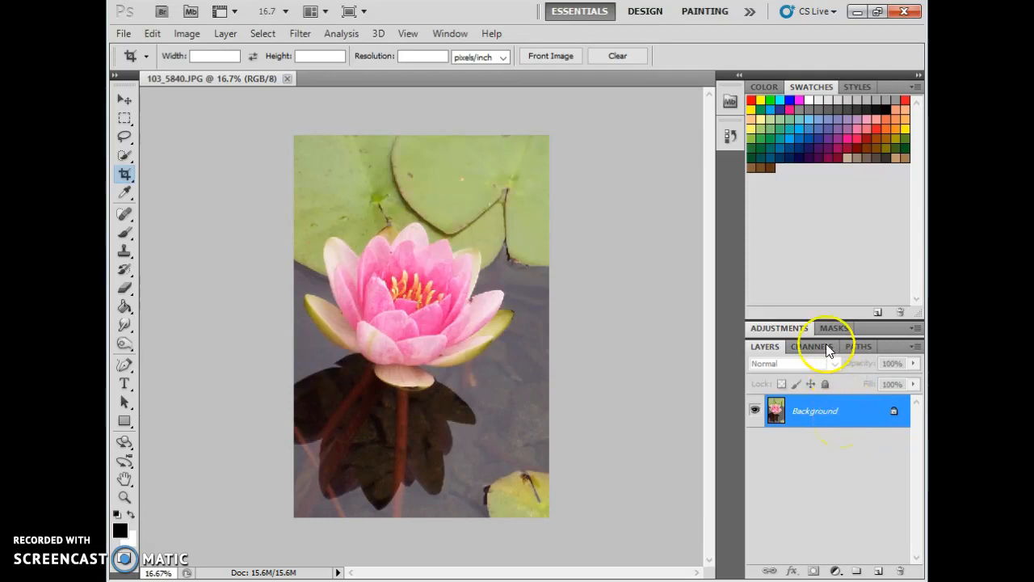
Duplicate the Background layer and make the copy the active layer
left_click(776, 328)
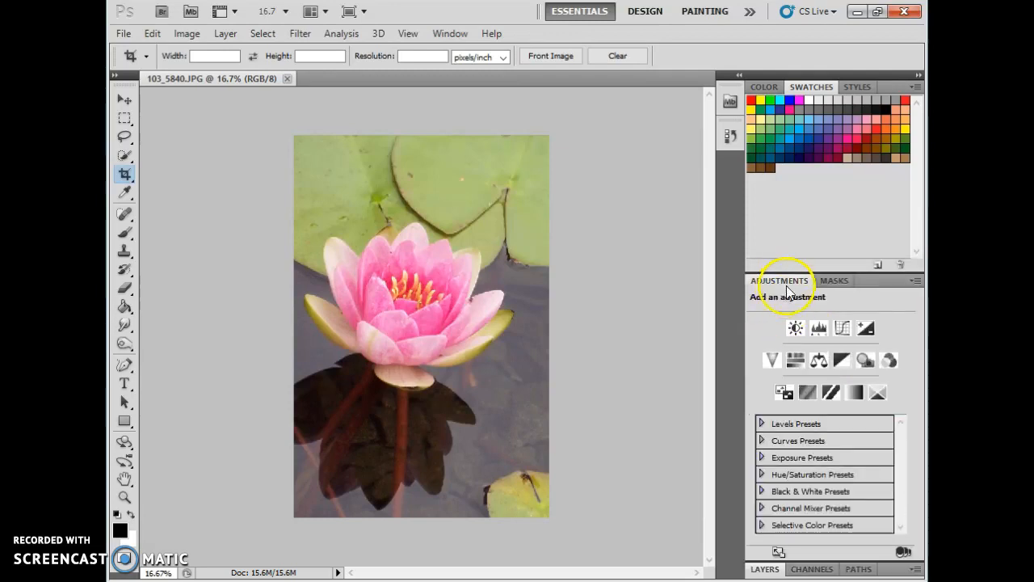
left_click(763, 568)
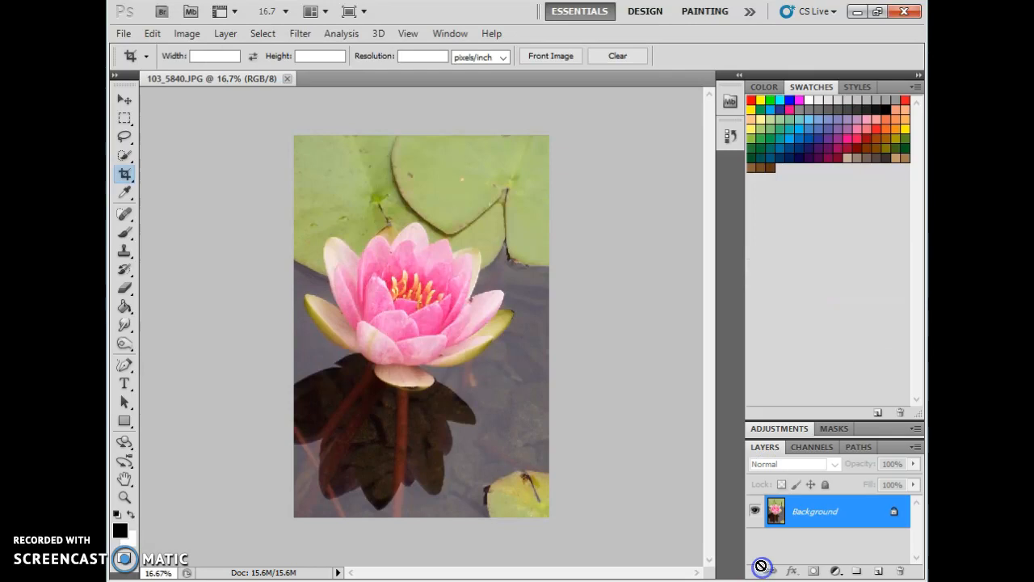
key("ctrl+j")
left_click(807, 512)
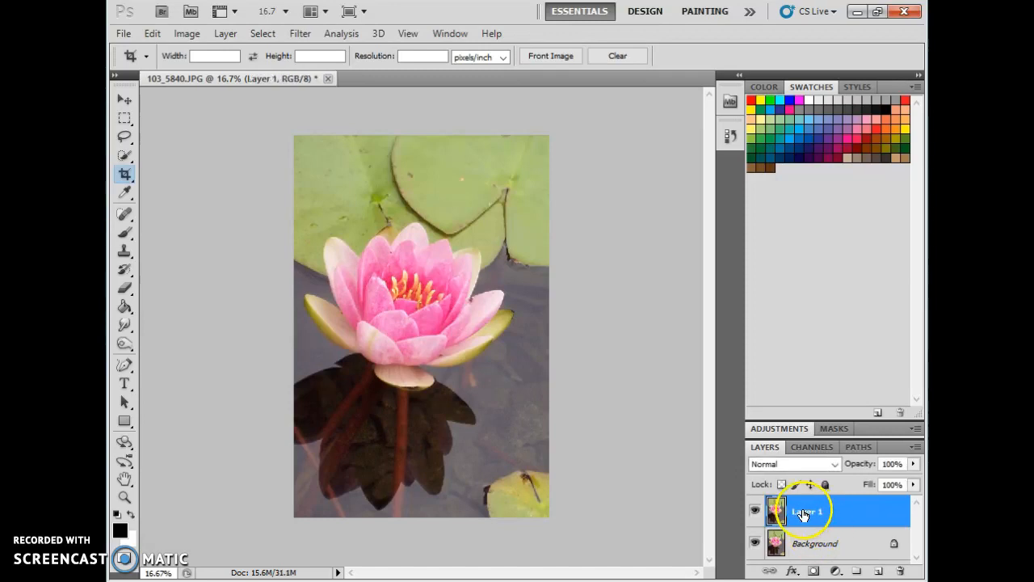
Apply a Hue/Saturation adjustment to Layer 1 with the hue set to +1
left_click(187, 33)
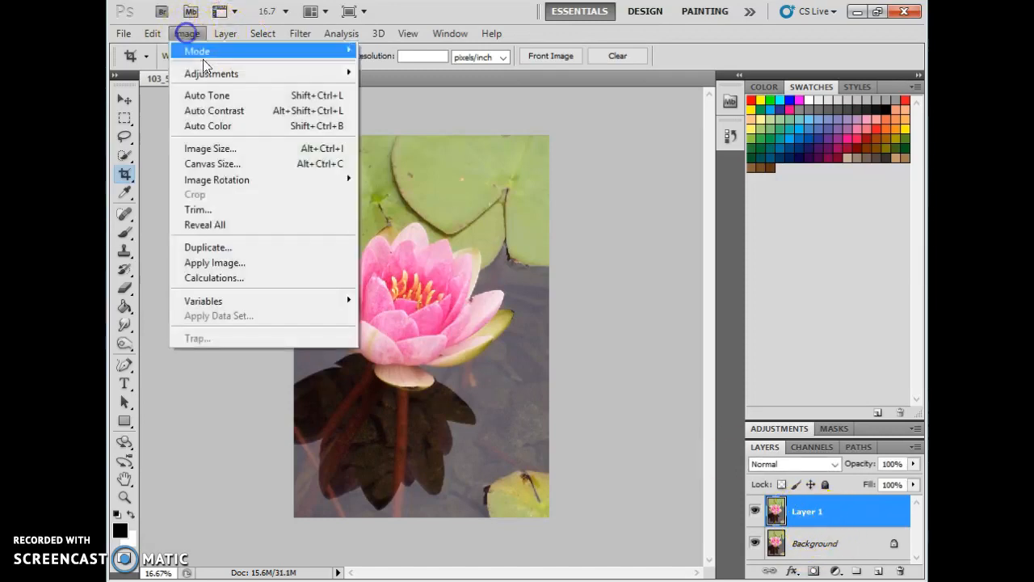
left_click(211, 74)
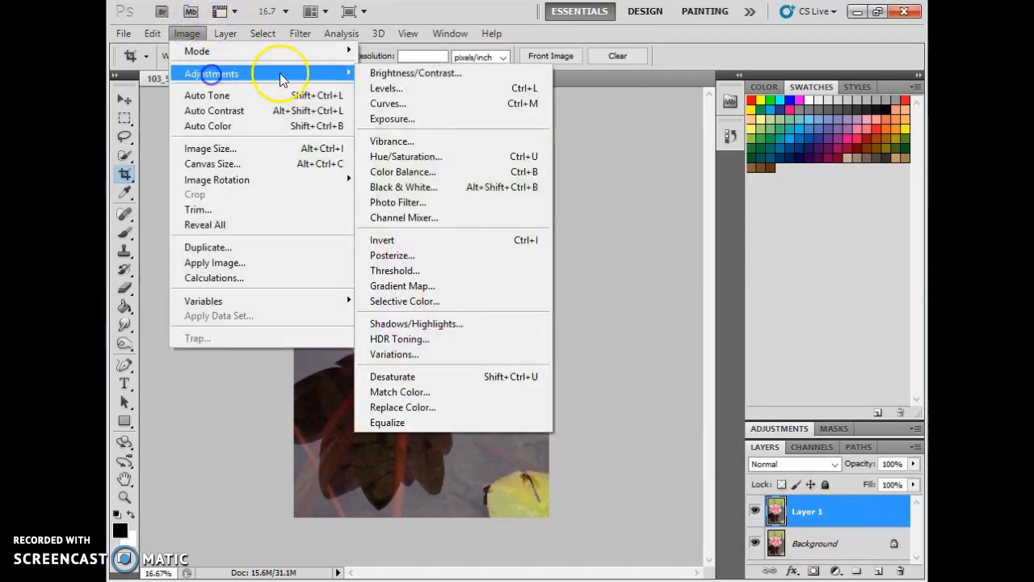
left_click(457, 156)
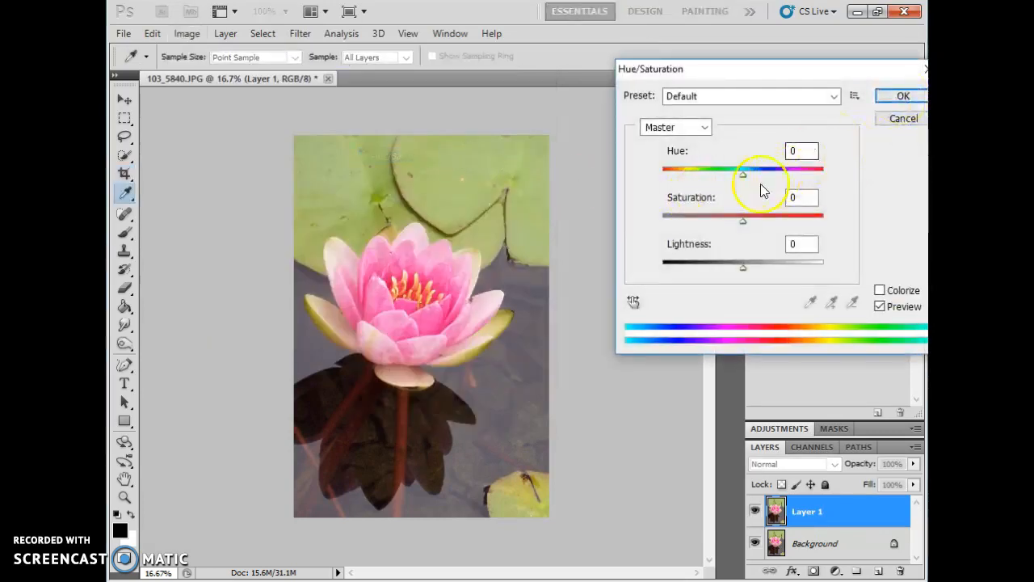
left_click_drag(744, 180, 745, 180)
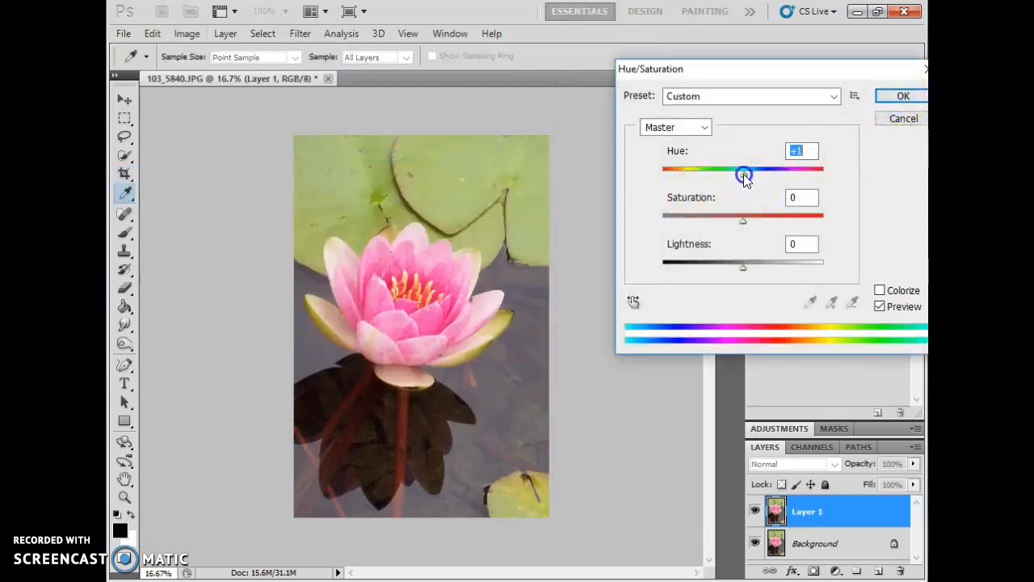
left_click(893, 96)
Adjust Layer 1 with Levels, moving the white and black input points inward and nudging the midtones, to strengthen brightness and contrast
key("ctrl+l")
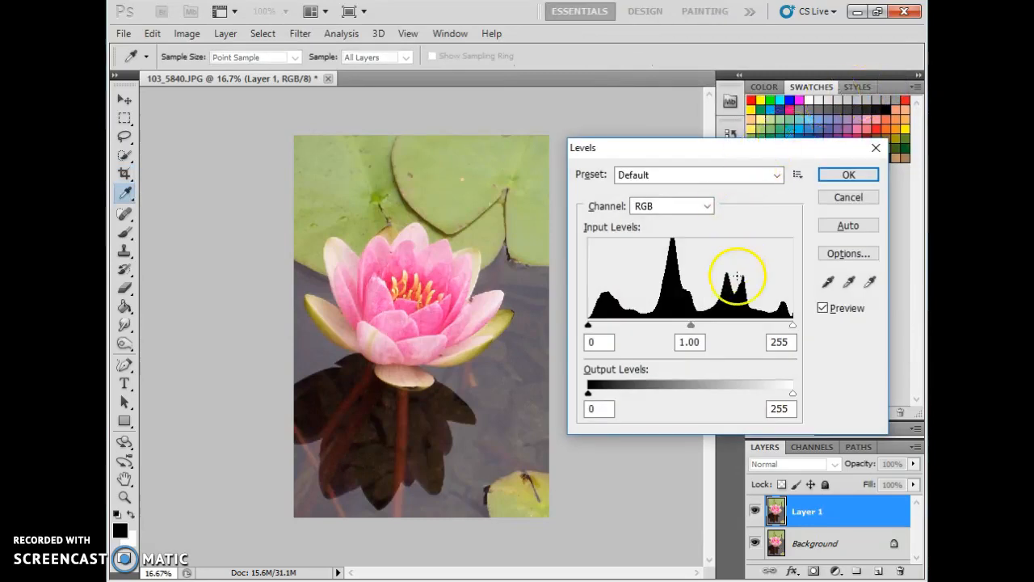
left_click(835, 225)
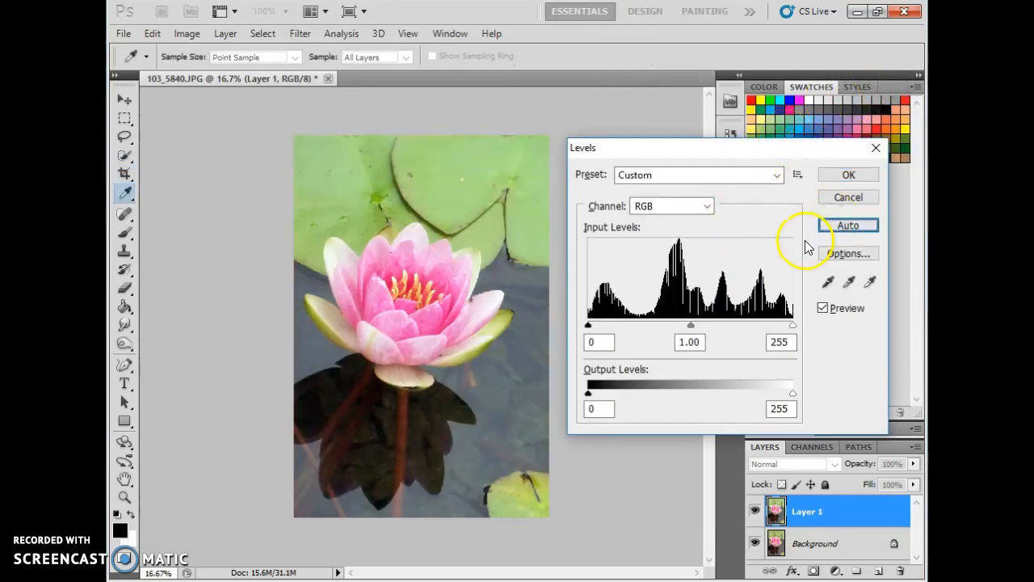
key("ctrl+z")
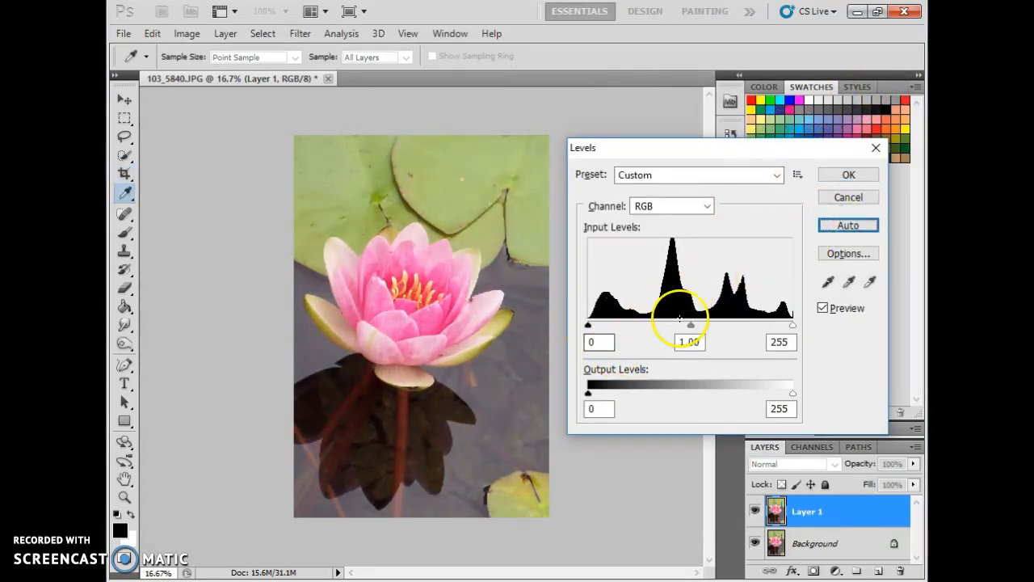
left_click_drag(791, 326, 758, 324)
left_click_drag(677, 324, 678, 325)
left_click_drag(589, 325, 601, 326)
left_click(849, 176)
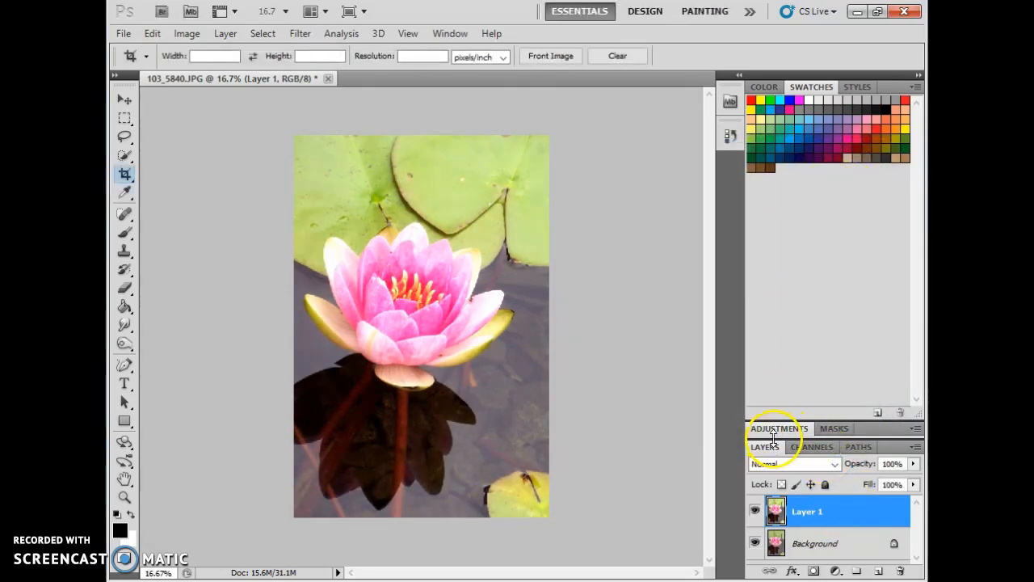
Enlarge the layers list area and add a new empty layer above Layer 1
left_click_drag(776, 420, 780, 246)
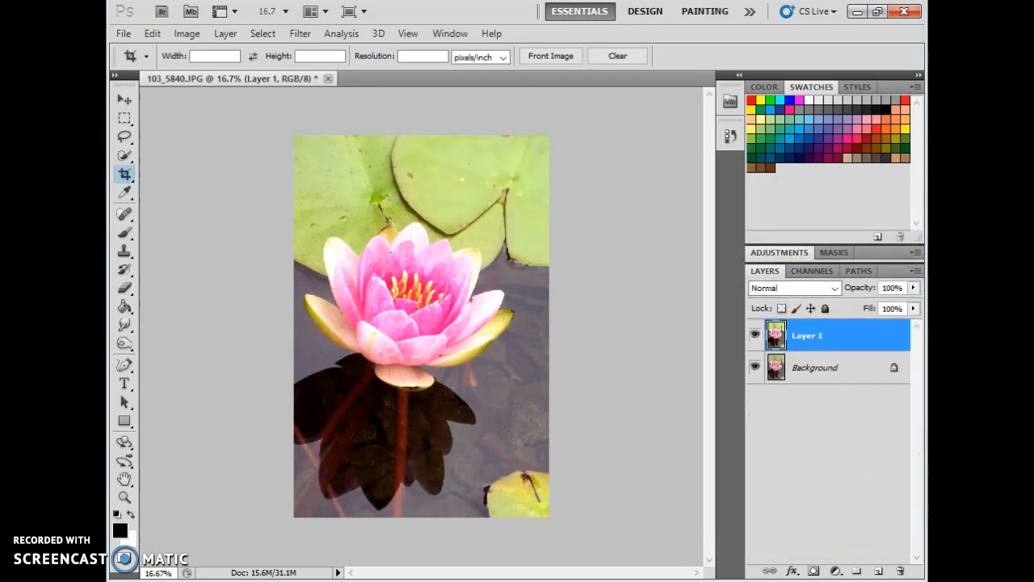
left_click(878, 571)
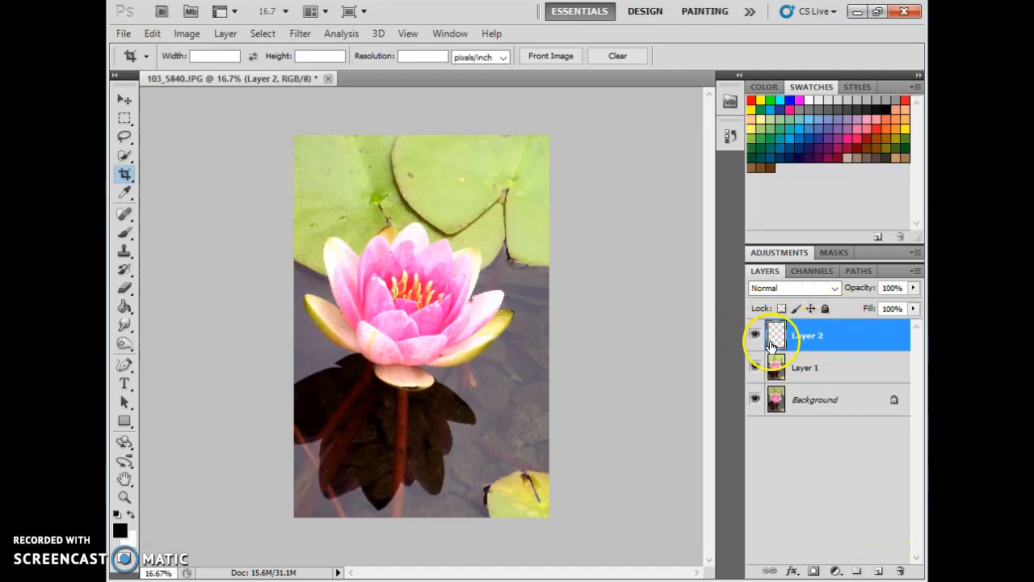
Paint a wavy orange stroke over the upper-right lily pad on Layer 2 with a hard round 300 px brush
left_click(126, 232)
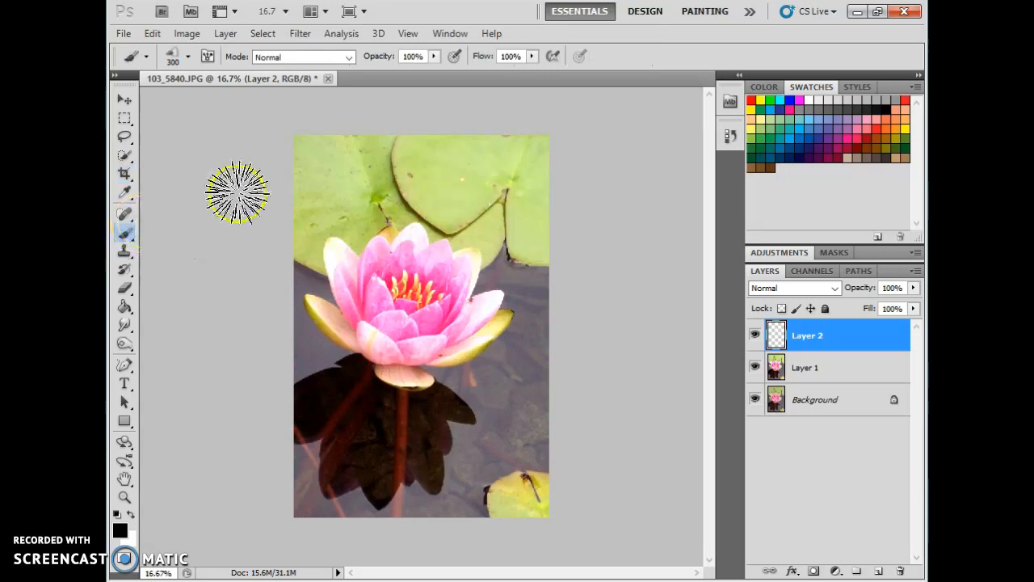
left_click(205, 56)
left_click(188, 56)
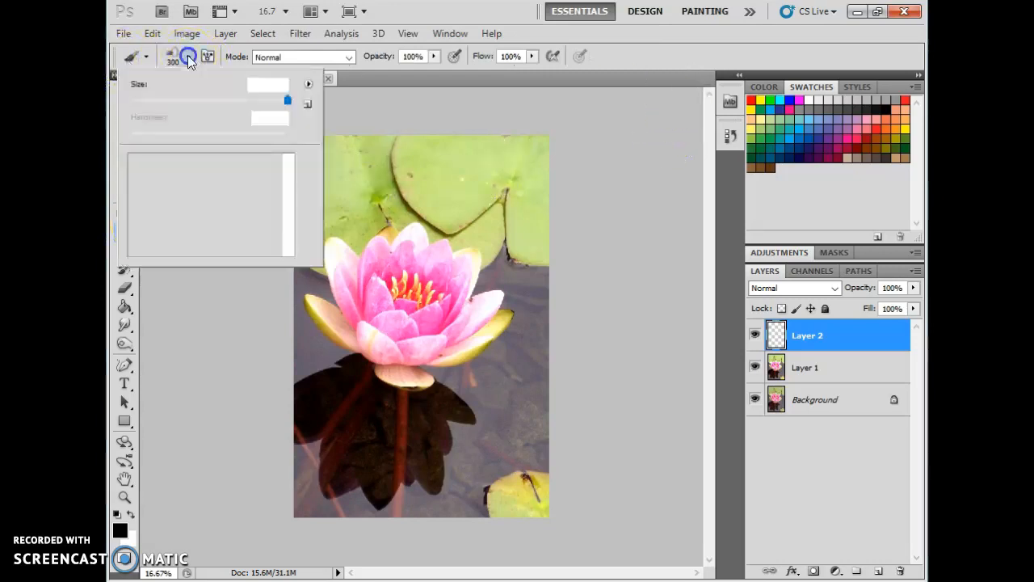
left_click(217, 166)
left_click(468, 13)
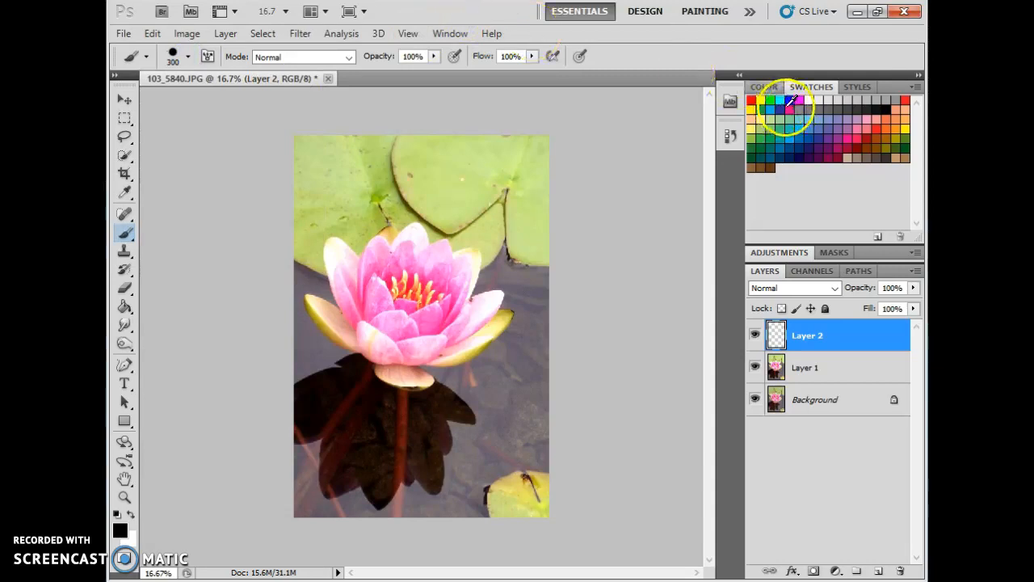
left_click(890, 125)
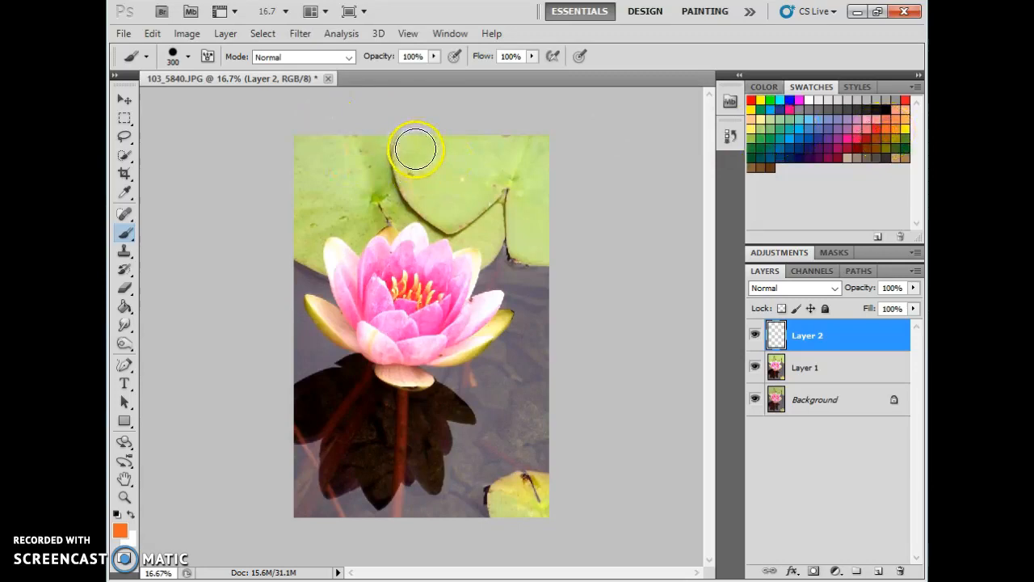
mouse_move(415, 149)
left_mouse_down()
mouse_move(450, 214)
mouse_move(416, 186)
mouse_move(420, 136)
mouse_move(453, 209)
mouse_move(483, 186)
mouse_move(453, 211)
mouse_move(492, 177)
mouse_move(526, 189)
mouse_move(532, 242)
mouse_move(545, 247)
mouse_move(525, 242)
mouse_move(527, 210)
mouse_move(527, 246)
left_mouse_up()
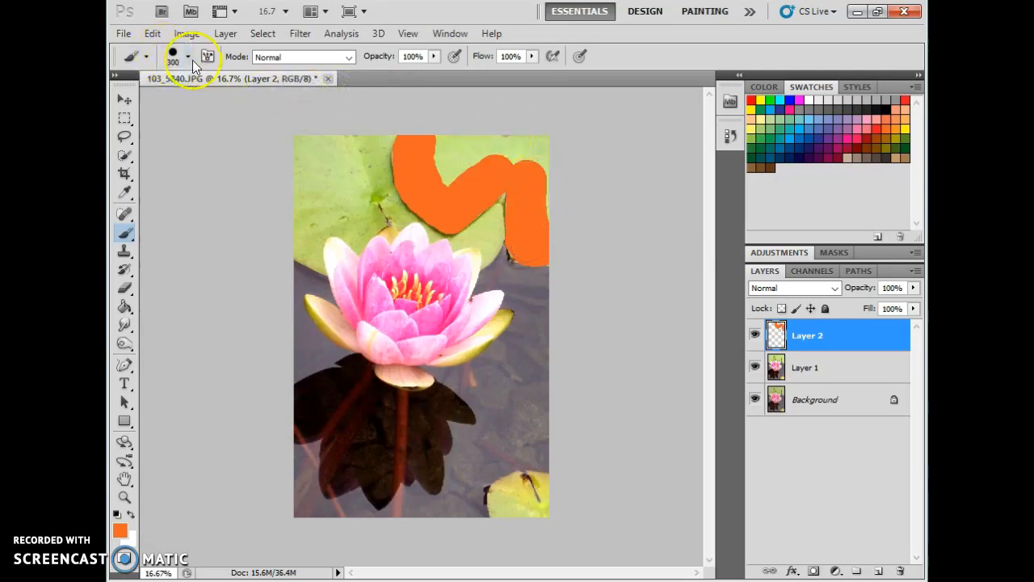
Set the brush hardness to 9%, paint yellow over the orange area, and add pale yellow along the lily pad's top edge
left_click(190, 59)
left_click(148, 133)
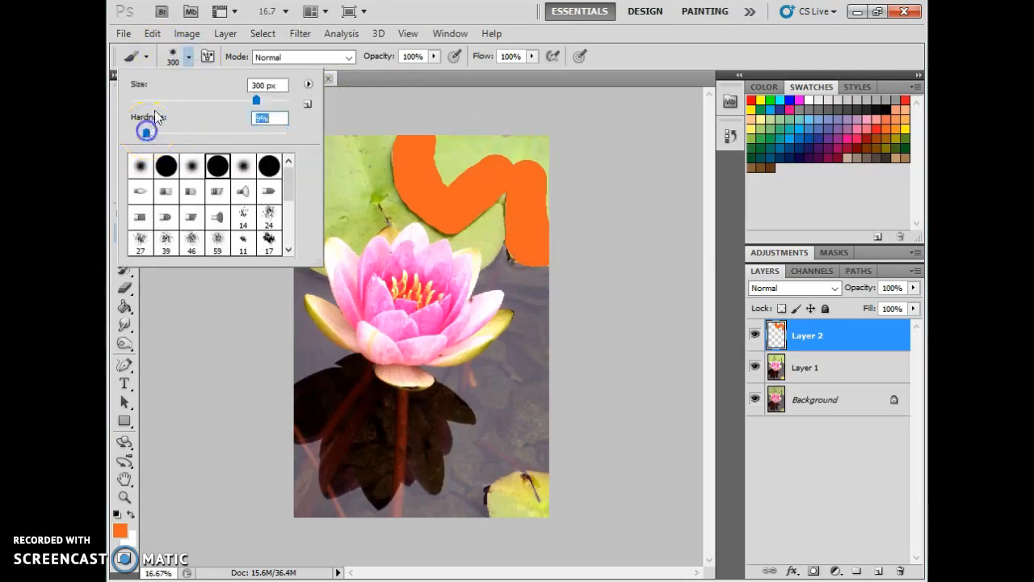
left_click(432, 8)
left_click(910, 127)
mouse_move(440, 162)
left_mouse_down()
mouse_move(472, 167)
mouse_move(552, 167)
mouse_move(563, 184)
mouse_move(560, 214)
mouse_move(545, 182)
mouse_move(552, 213)
mouse_move(523, 174)
mouse_move(453, 178)
mouse_move(448, 195)
mouse_move(467, 177)
mouse_move(465, 200)
mouse_move(442, 213)
mouse_move(435, 204)
mouse_move(472, 184)
mouse_move(425, 138)
left_mouse_up()
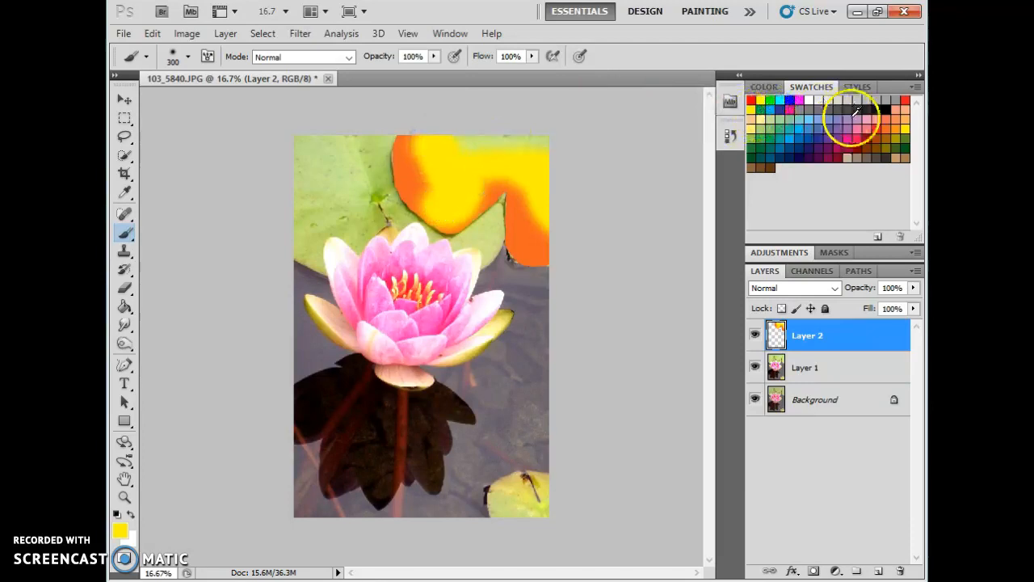
left_click(761, 119)
mouse_move(461, 121)
left_mouse_down()
mouse_move(527, 147)
mouse_move(496, 145)
mouse_move(511, 176)
mouse_move(540, 153)
mouse_move(408, 124)
left_mouse_up()
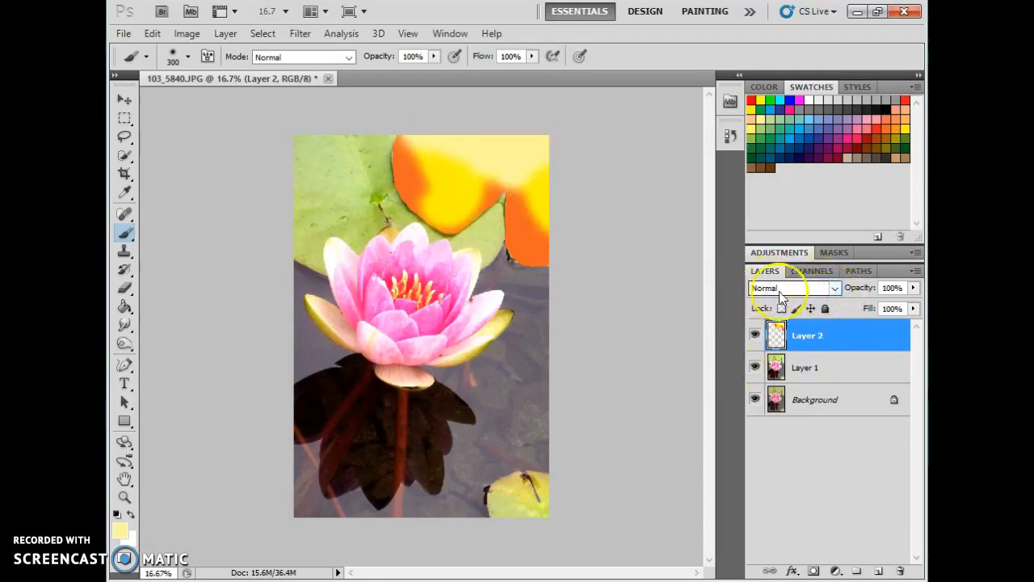
Preview the blend modes on Layer 2 one by one, from Dissolve through to Color
left_click(836, 288)
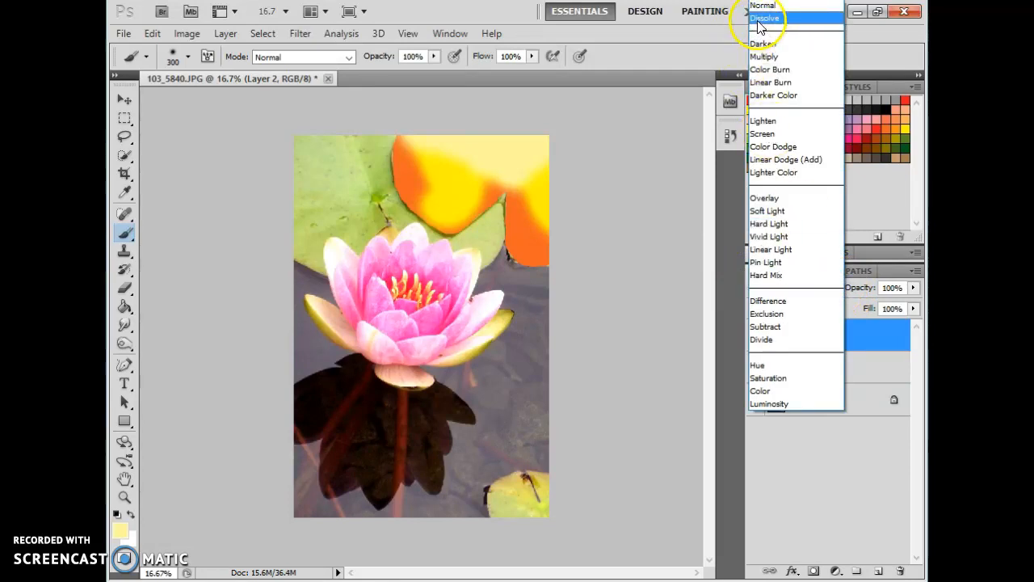
left_click(760, 19)
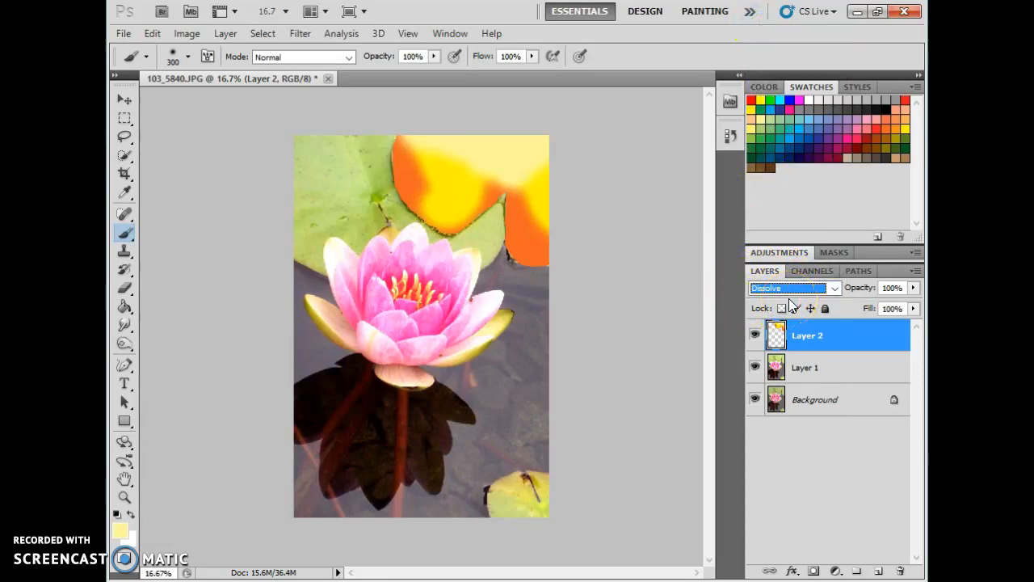
key("Down")
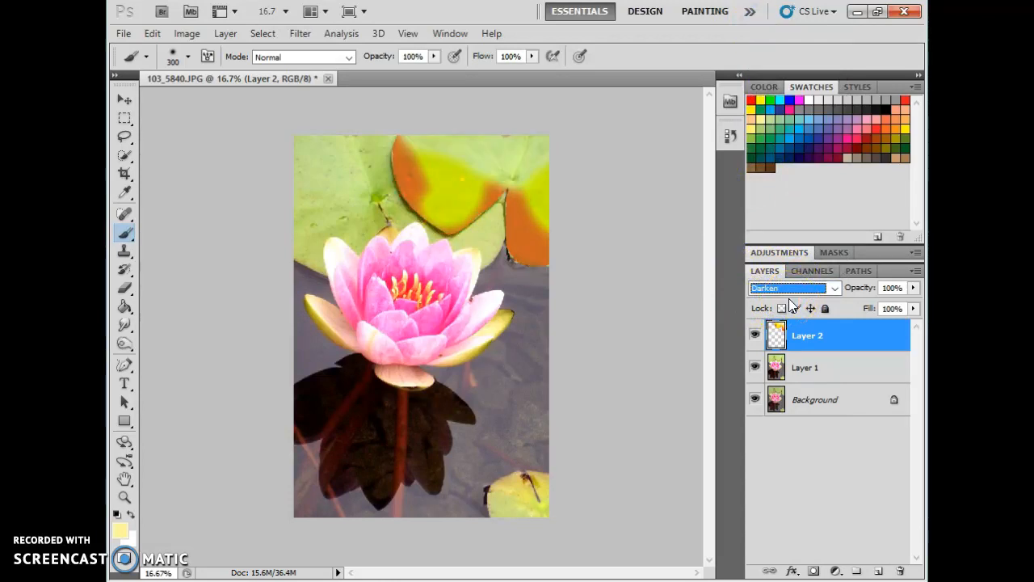
key("Down")
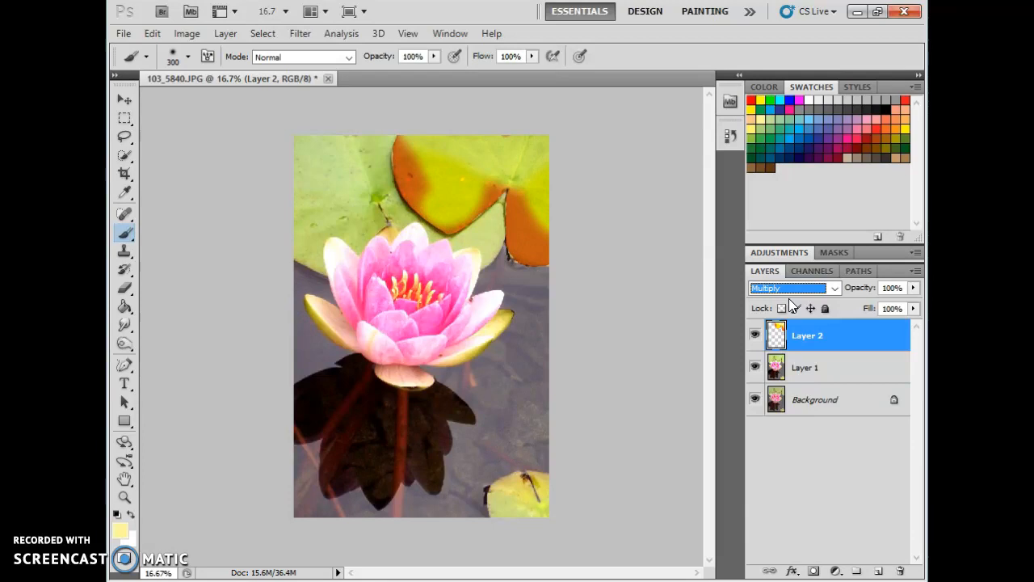
key("Down")
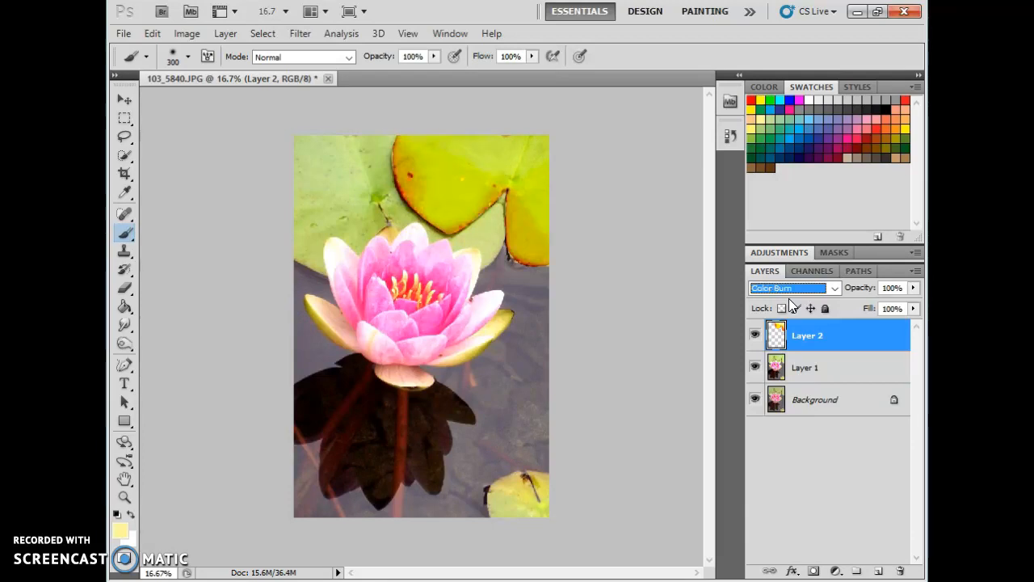
key("Down")
key("Down")
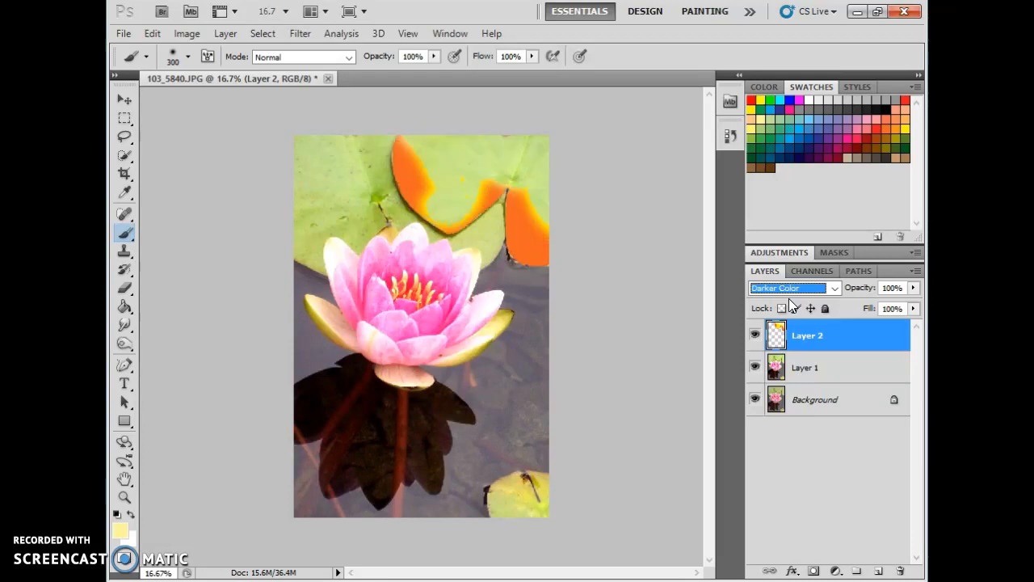
key("Down")
key("Down")
key("Down")
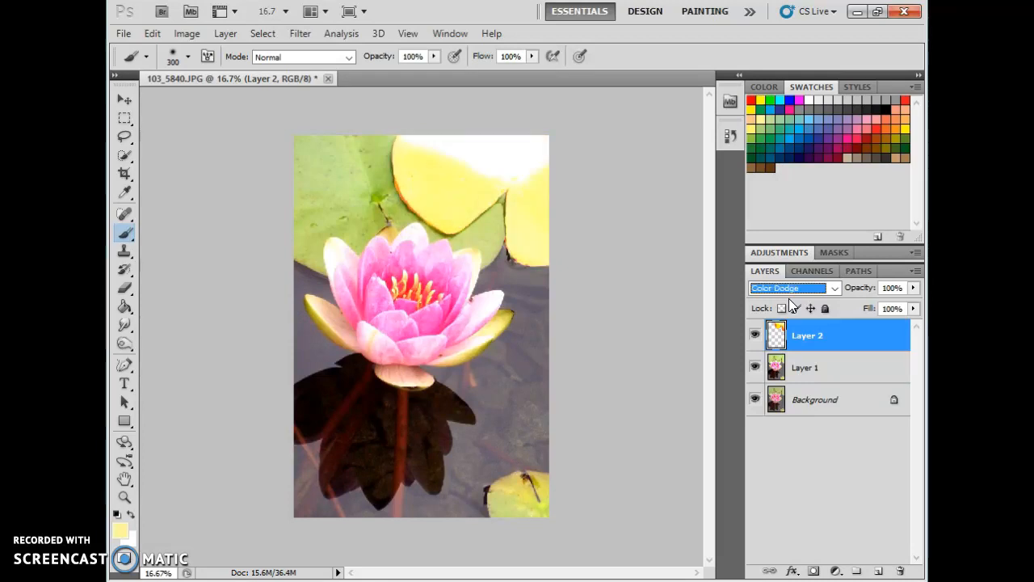
key("Down")
key("Down")
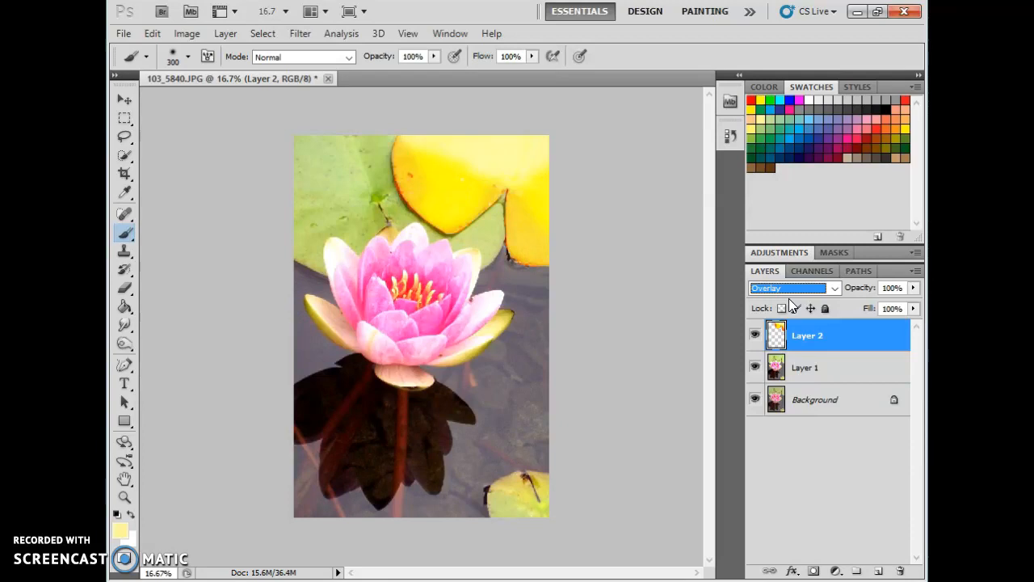
key("Down")
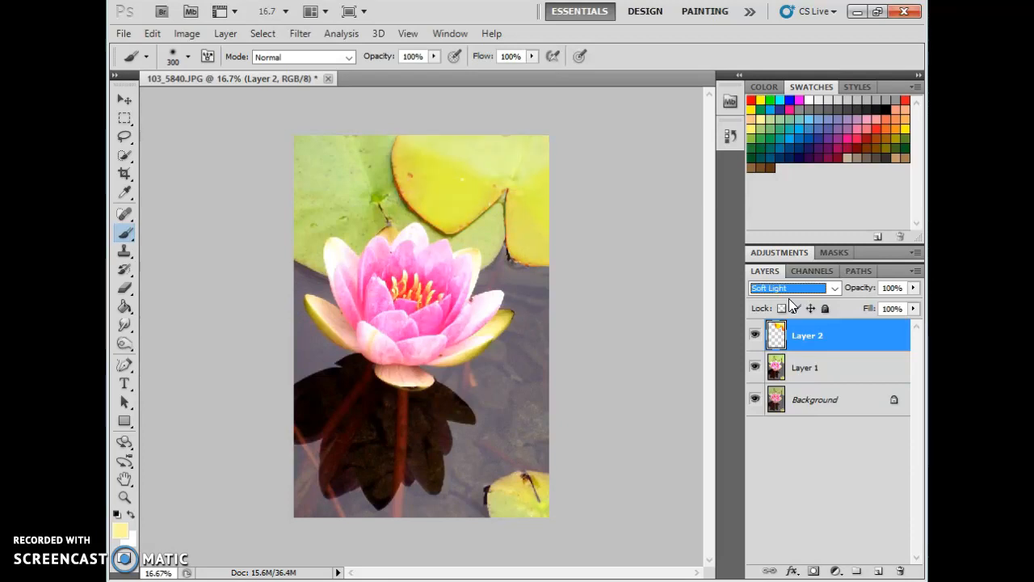
key("Down")
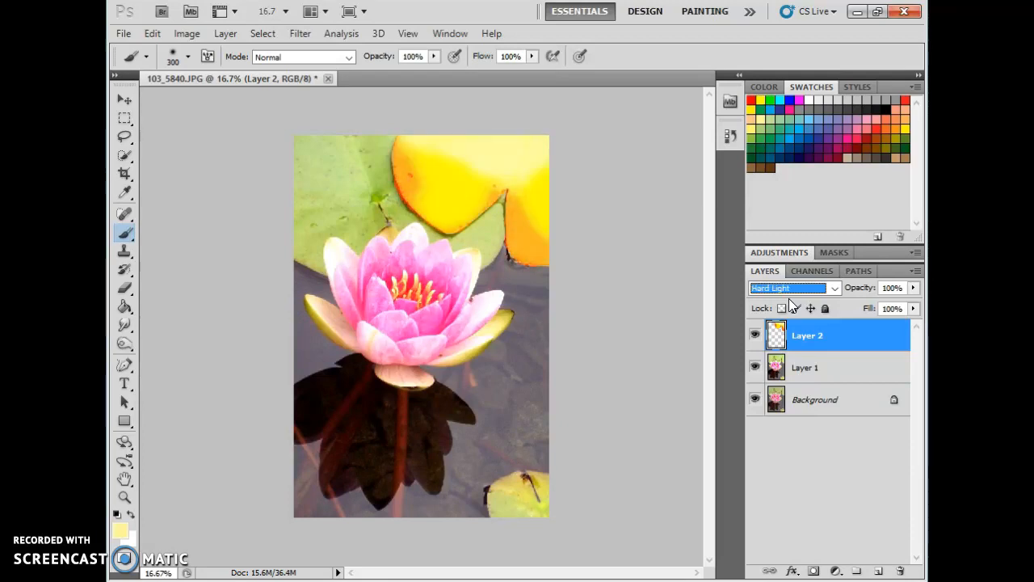
key("Down")
key("Down")
key("Down")
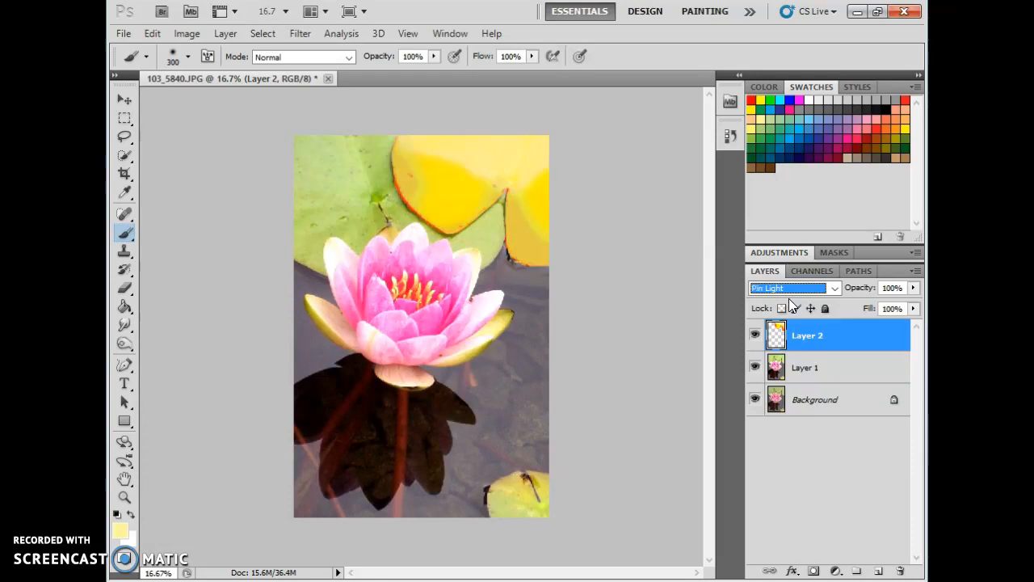
key("Down")
key("Down")
key("Down")
key("Down")
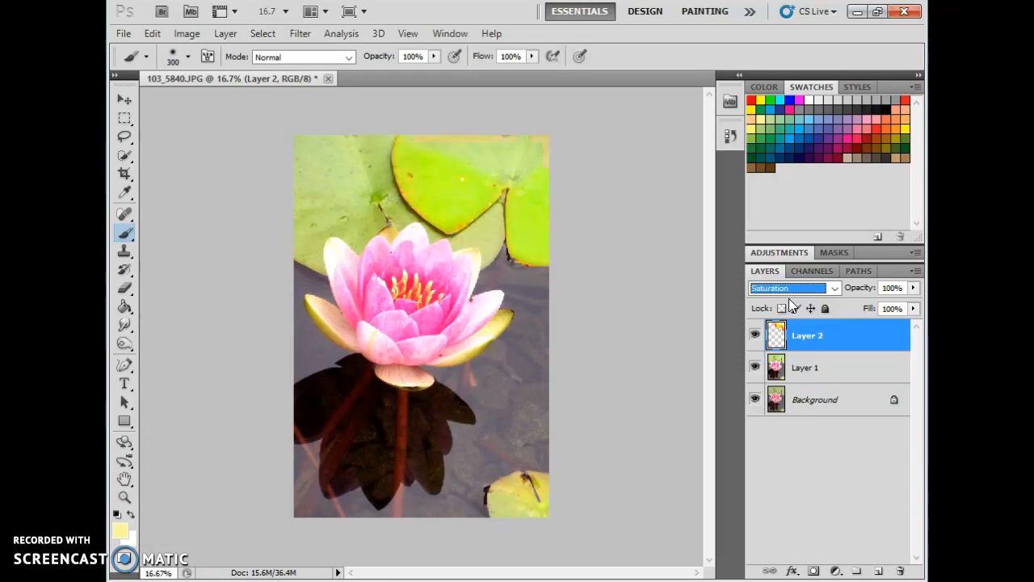
key("Down")
Go through Layer 2's blend modes again and set the layer to Hard Mix
key("Up")
key("Up")
key("Up")
key("Up")
key("Up")
key("Up")
key("Up")
key("Up")
key("Up")
key("Up")
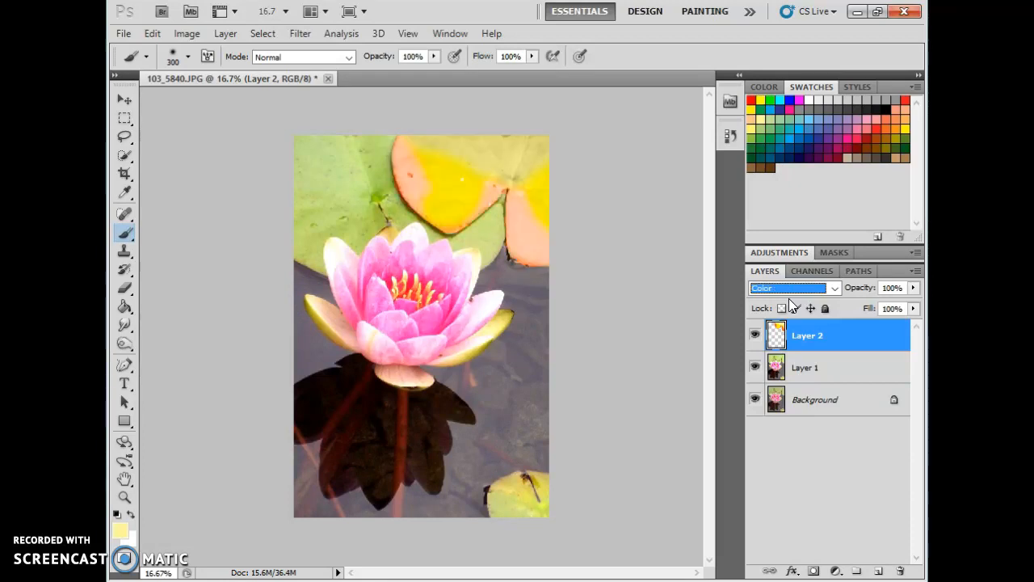
key("Down")
key("Down")
key("Down")
key("Down")
key("Down")
key("Down")
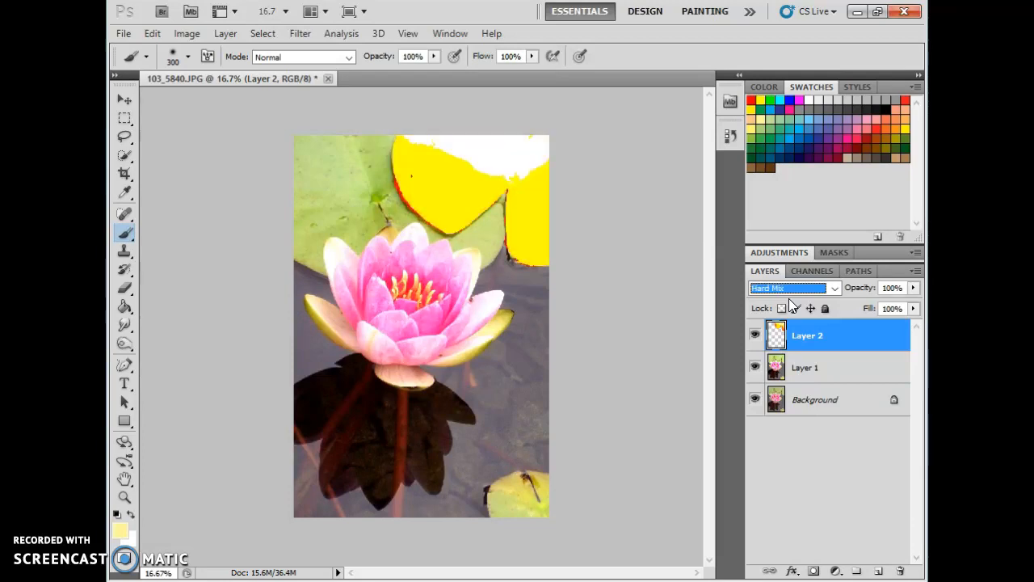
Set Layer 2's blend mode to Color Burn and lower its opacity to 64%
left_click(833, 287)
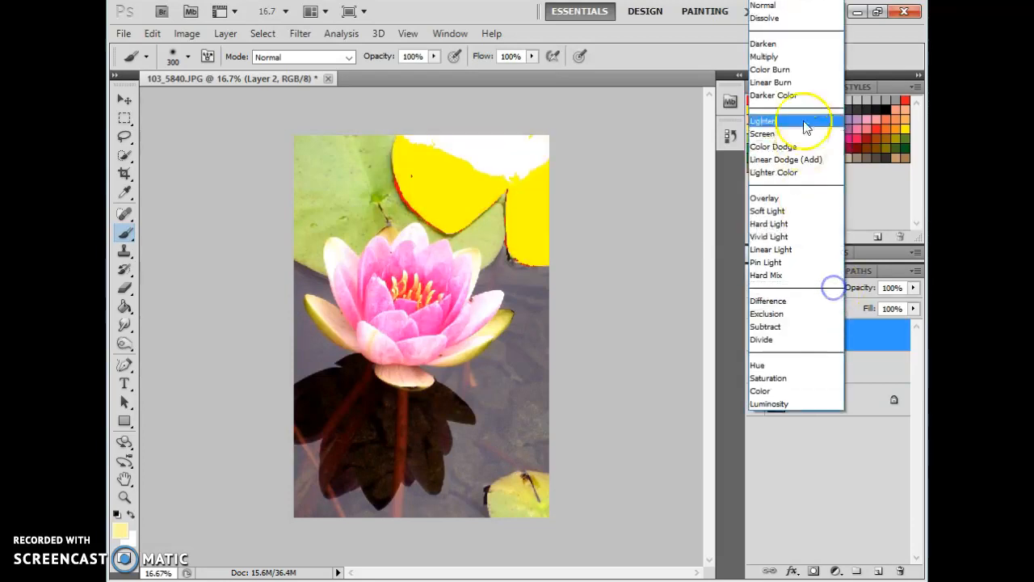
left_click(799, 70)
left_click_drag(913, 287, 880, 311)
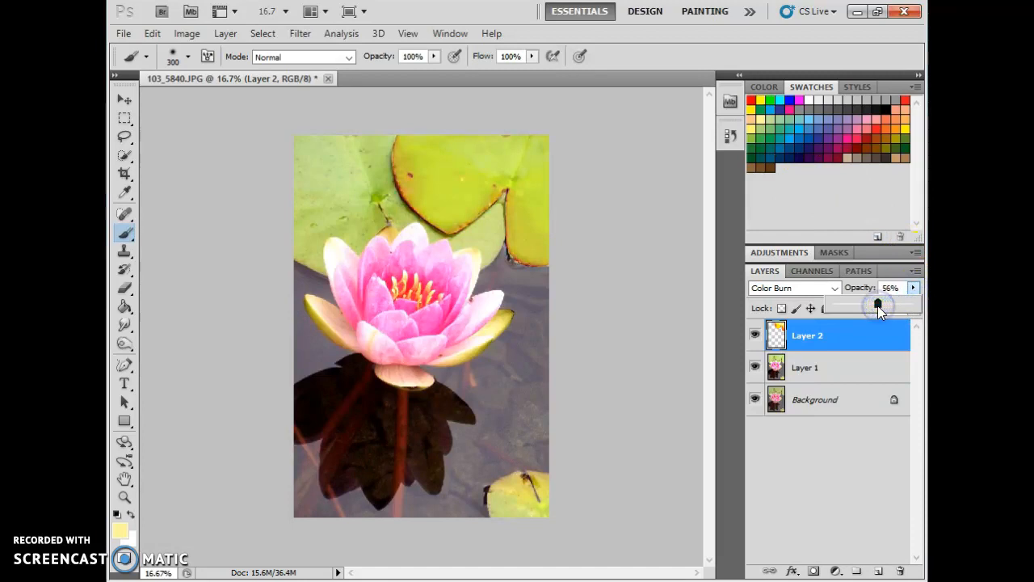
left_click(915, 288)
Add a new layer above Layer 2, and rename Layer 2 as "top right leaf" and the new layer as "left leaf"
left_click(878, 571)
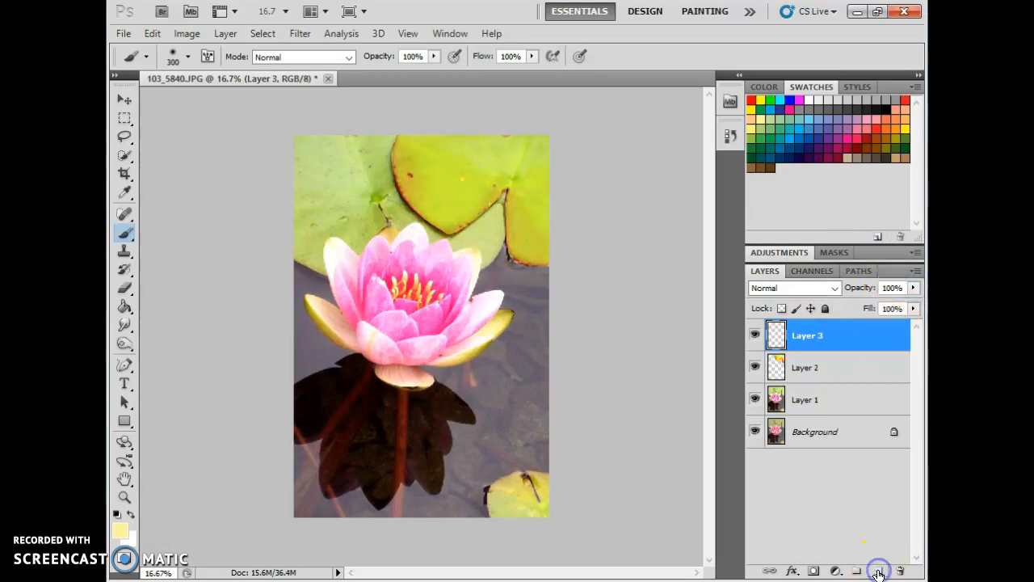
double_click(798, 369)
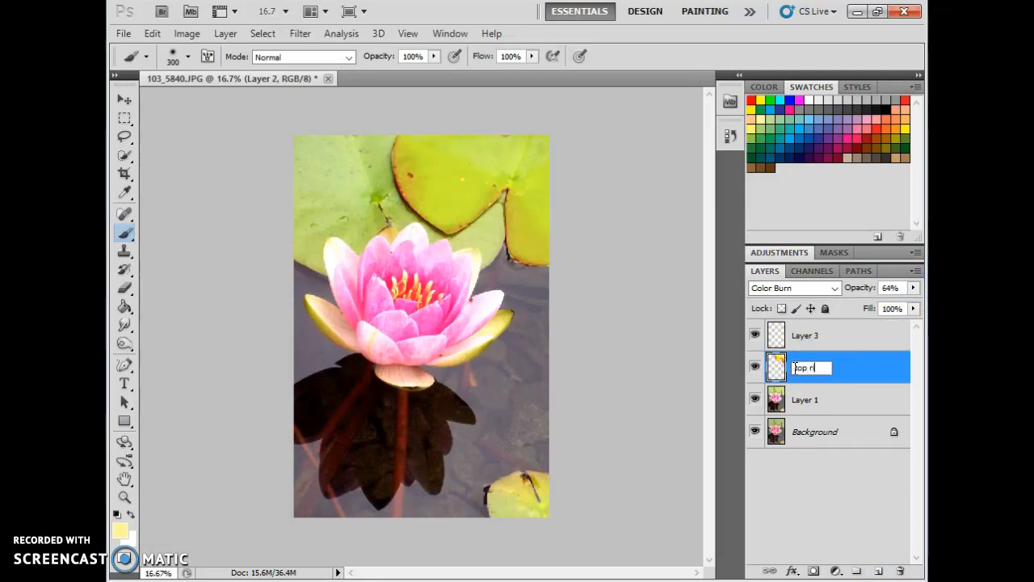
type("top right leaf")
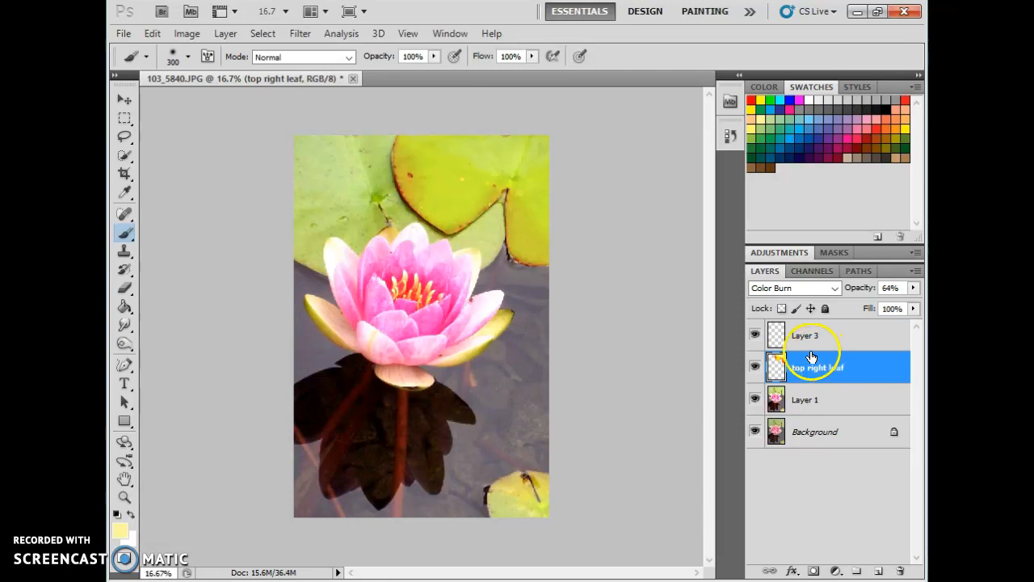
double_click(806, 336)
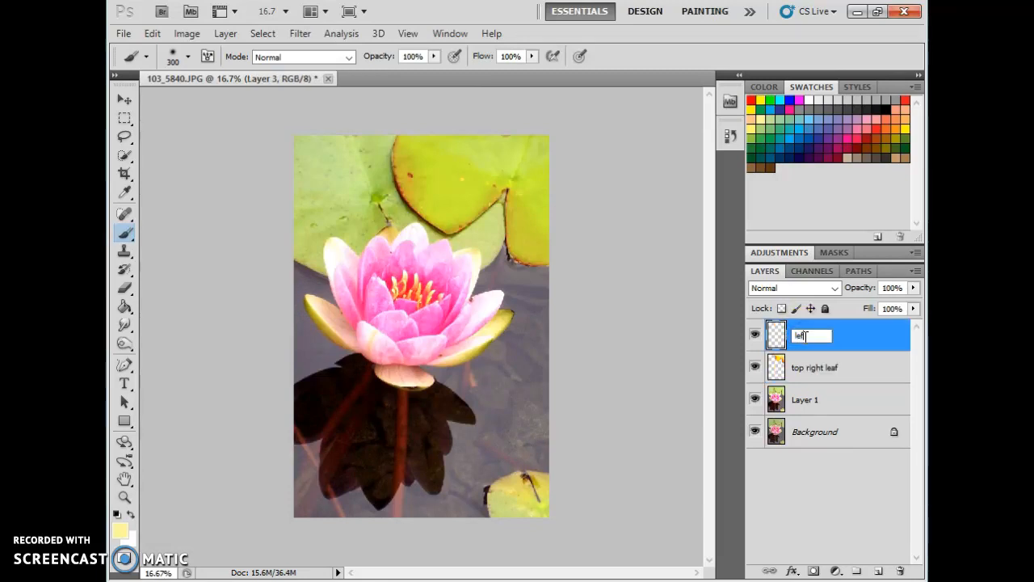
key("Return")
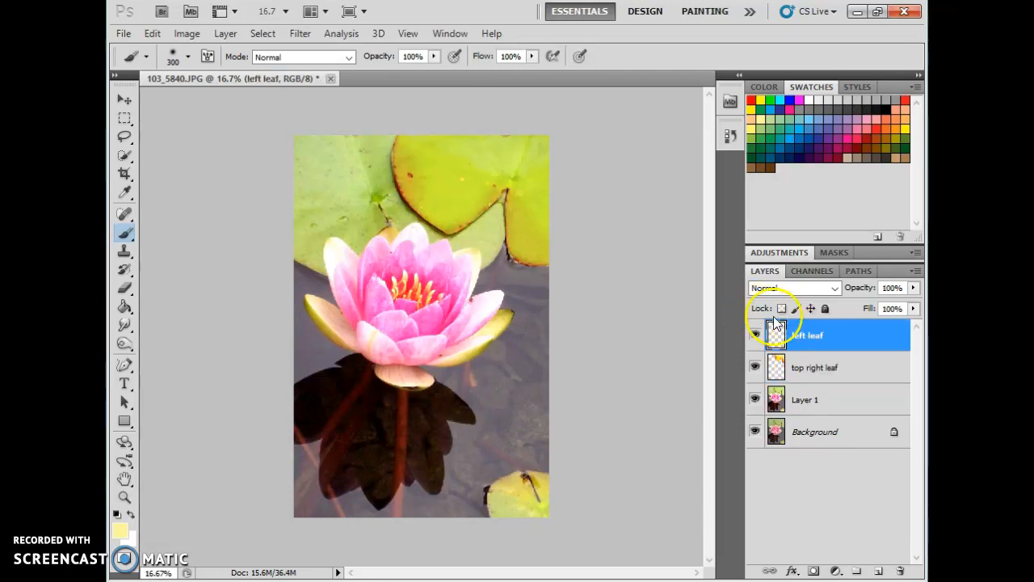
Paint pale yellow over the upper-left lily pad, and cover most of it with olive yellow #b9af35
mouse_move(307, 219)
left_mouse_down()
mouse_move(316, 215)
mouse_move(293, 143)
mouse_move(299, 217)
mouse_move(357, 157)
mouse_move(330, 196)
mouse_move(313, 111)
left_mouse_up()
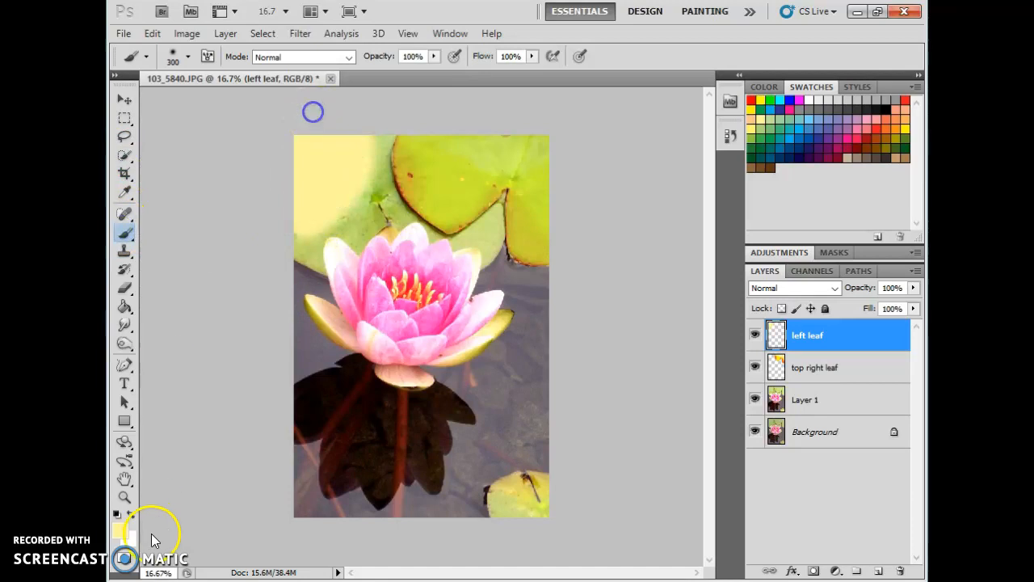
left_click(121, 529)
left_click(507, 105)
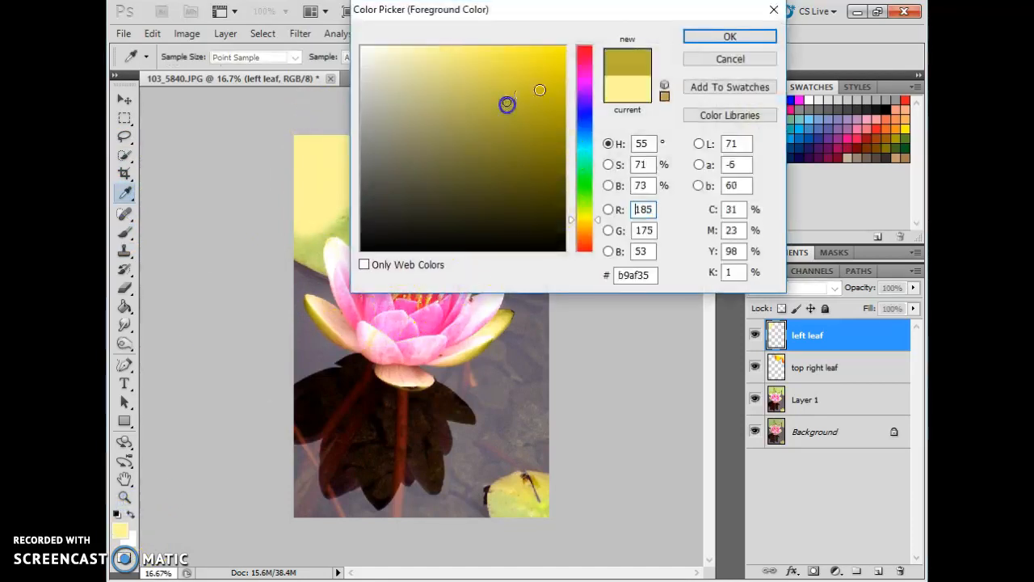
left_click(730, 36)
mouse_move(314, 235)
left_mouse_down()
mouse_move(360, 198)
mouse_move(368, 173)
mouse_move(318, 193)
mouse_move(300, 170)
mouse_move(333, 195)
mouse_move(365, 180)
mouse_move(368, 160)
mouse_move(353, 227)
mouse_move(378, 207)
mouse_move(375, 145)
mouse_move(439, 257)
left_mouse_up()
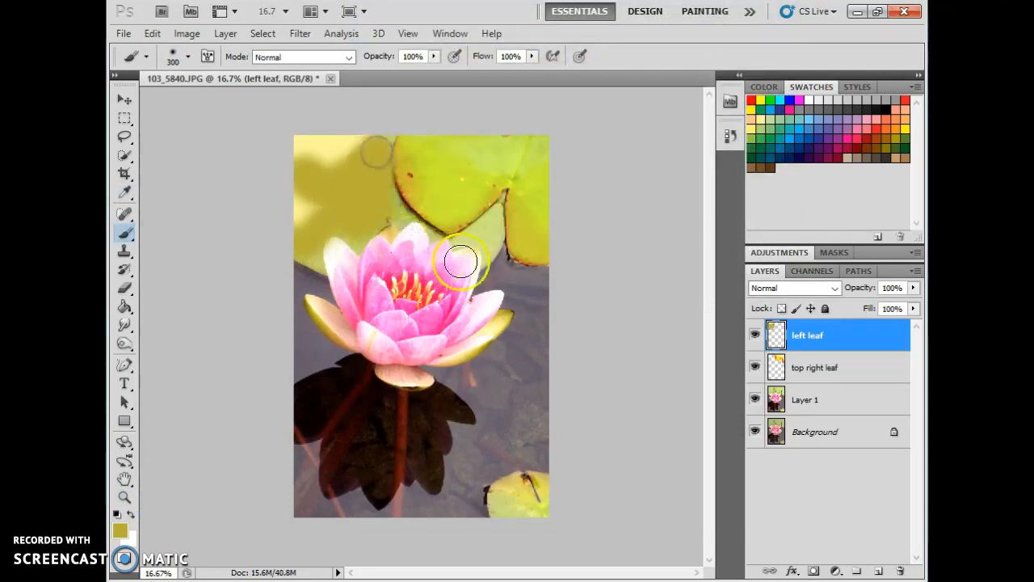
Paint the leaf section between the flower and the upper-right pad with a 100 px brush, and set the left leaf layer to Color Burn
key("bracketleft")
key("bracketleft")
key("bracketleft")
key("bracketleft")
key("bracketleft")
key("bracketleft")
left_click_drag(503, 210, 470, 238)
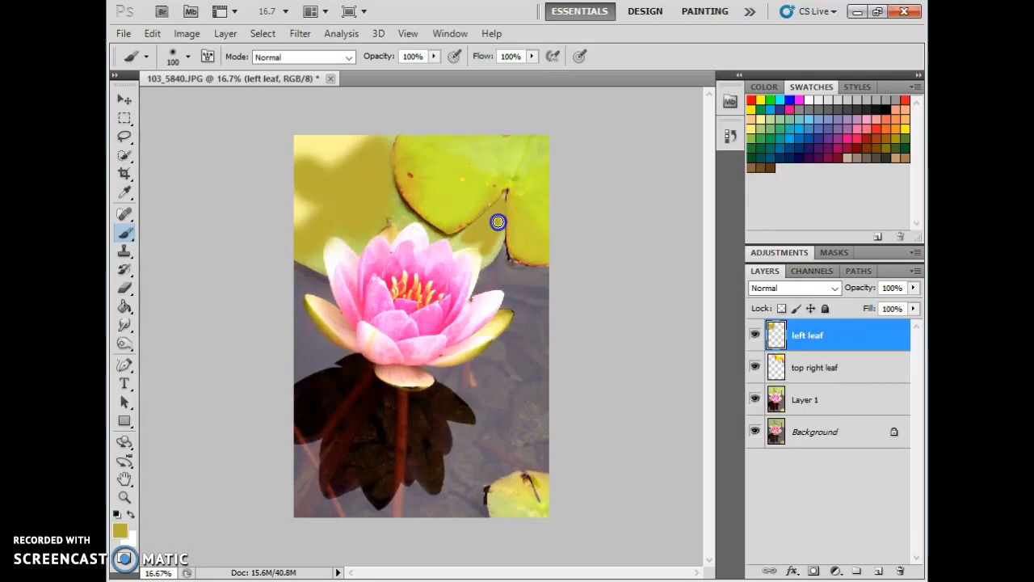
left_click_drag(463, 231, 473, 219)
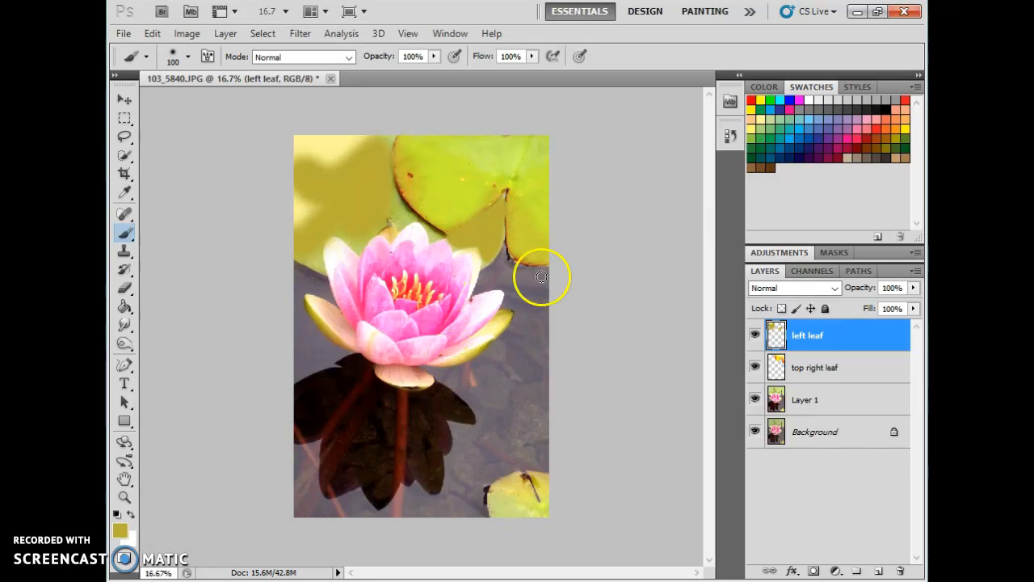
left_click(834, 289)
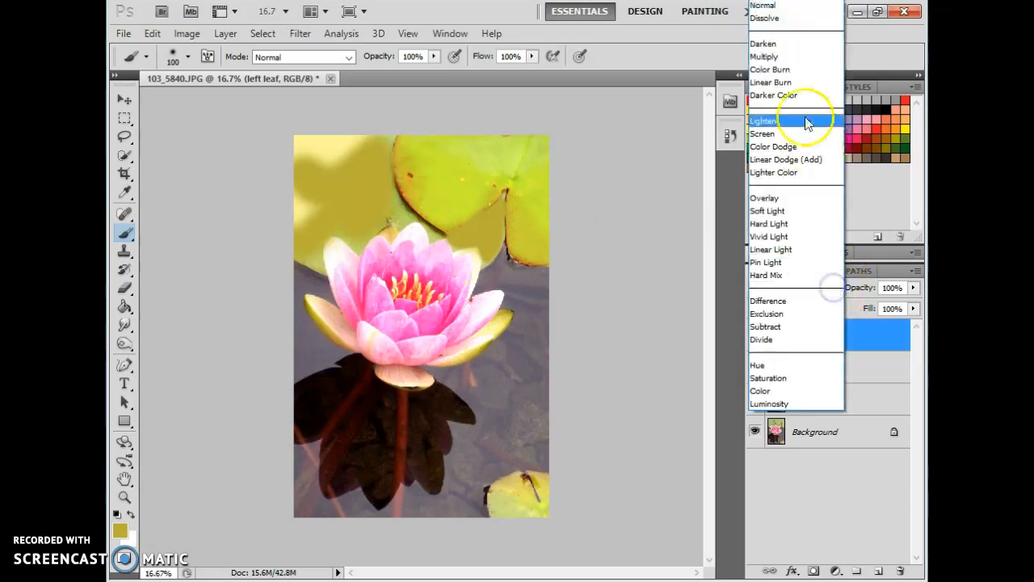
left_click(789, 70)
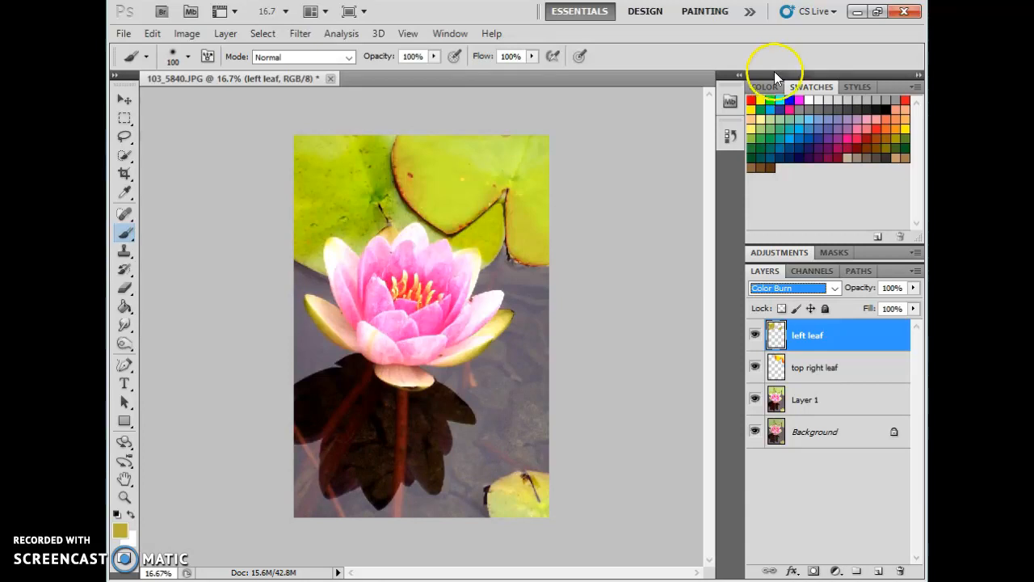
Hide and show the top right leaf and left leaf layers to compare the photo with and without the added colour
left_click(755, 370)
left_click(755, 334)
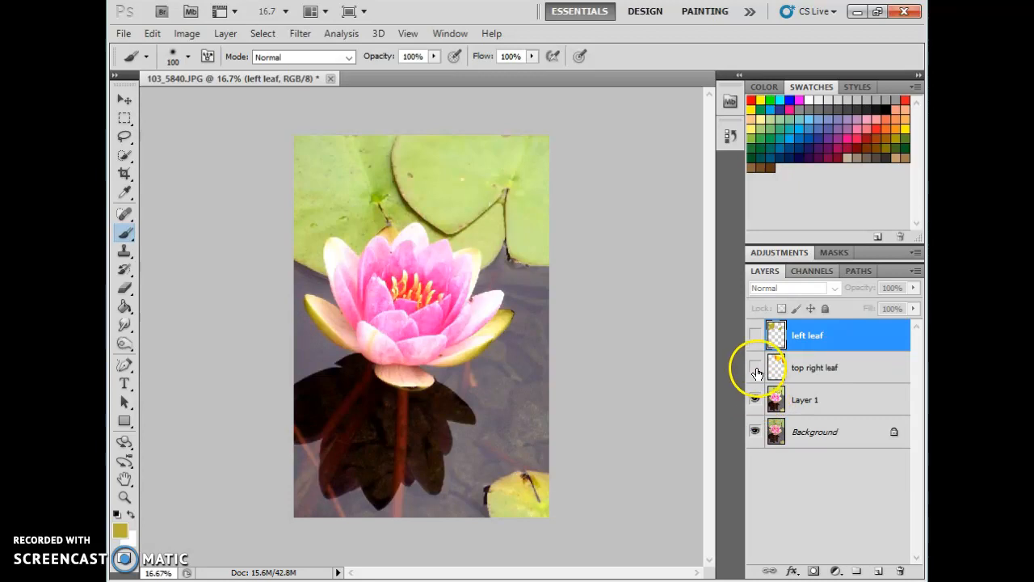
left_click(755, 367)
left_click(753, 336)
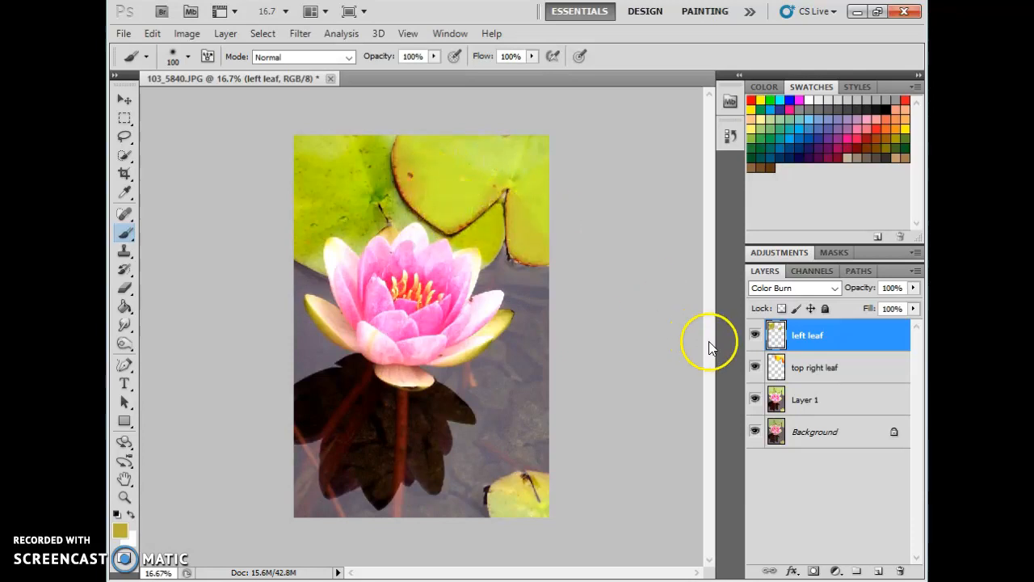
left_click(754, 368)
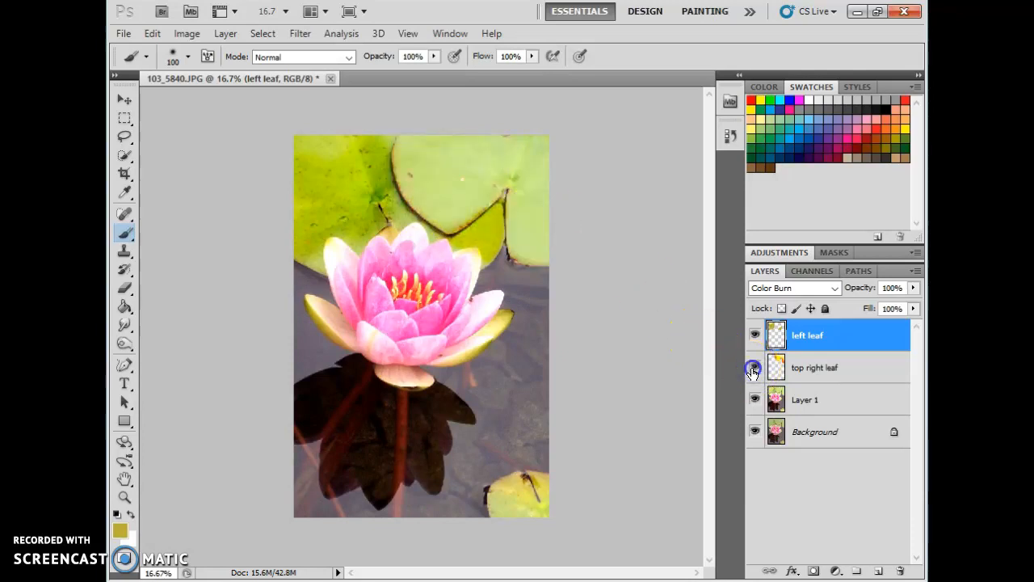
left_click(754, 368)
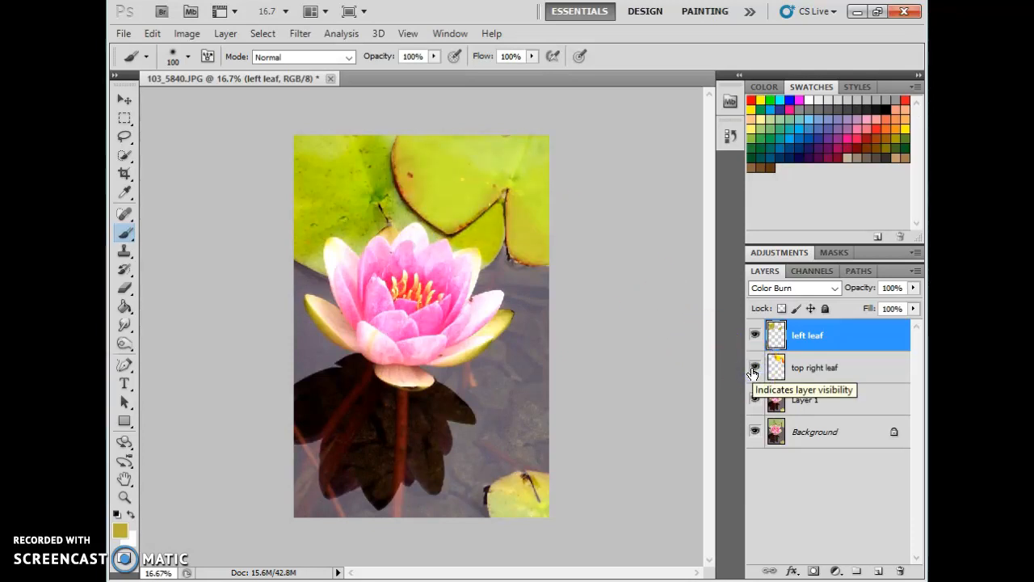
left_click(754, 368)
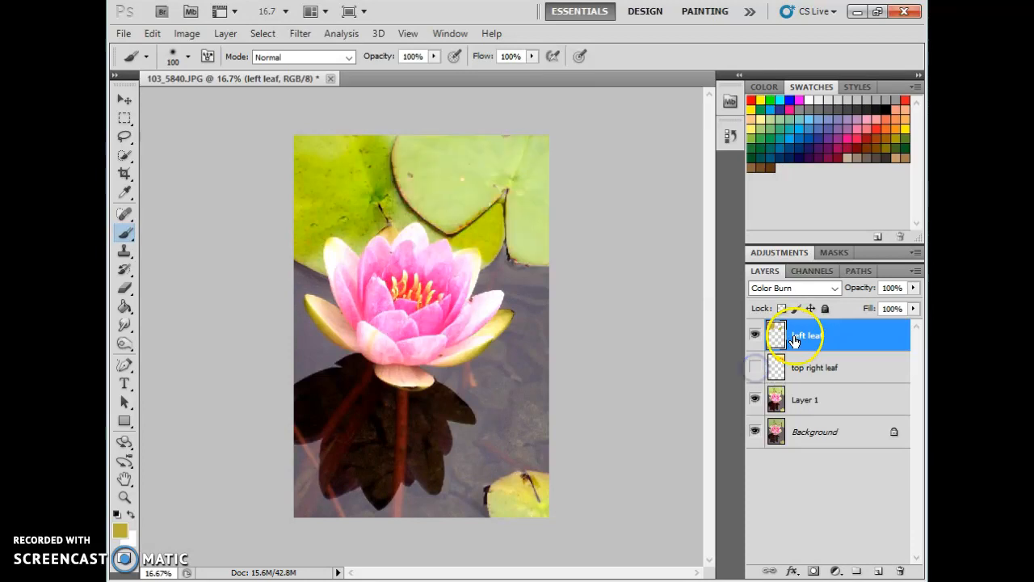
left_click(753, 368)
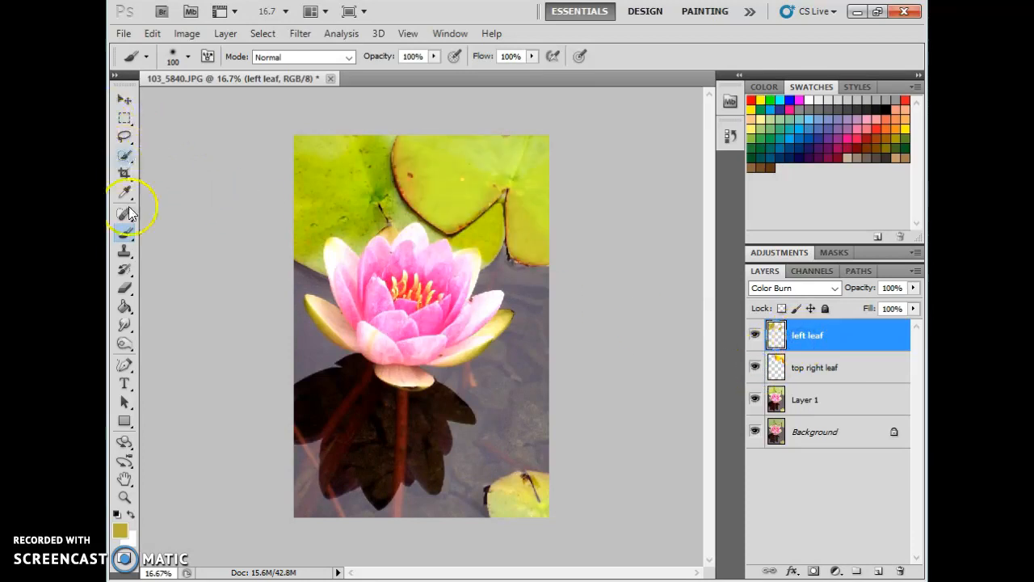
Choose an orange swatch and paint over the outer edge and middle of the upper-left lily pad with progressively larger brushes
left_click(881, 118)
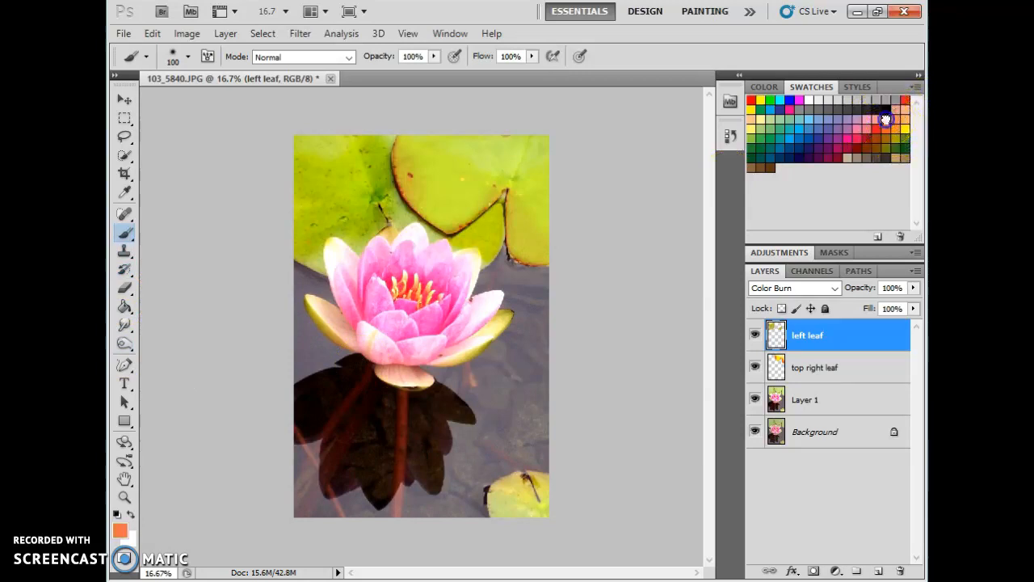
left_click_drag(322, 265, 295, 239)
left_click(307, 247)
key("bracketright")
key("bracketright")
left_click(305, 244)
mouse_move(286, 189)
left_mouse_down()
mouse_move(317, 198)
mouse_move(283, 121)
mouse_move(409, 176)
mouse_move(349, 195)
left_mouse_up()
key("bracketright")
key("bracketright")
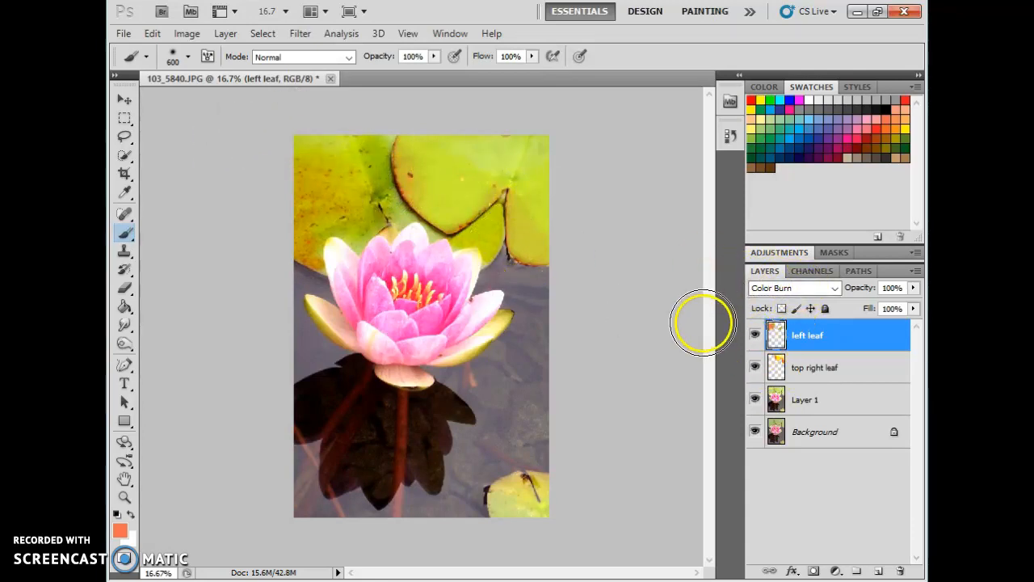
Switch the left leaf layer to Normal to view its raw paint, and set it back to Color Burn
left_click(787, 289)
left_click(759, 7)
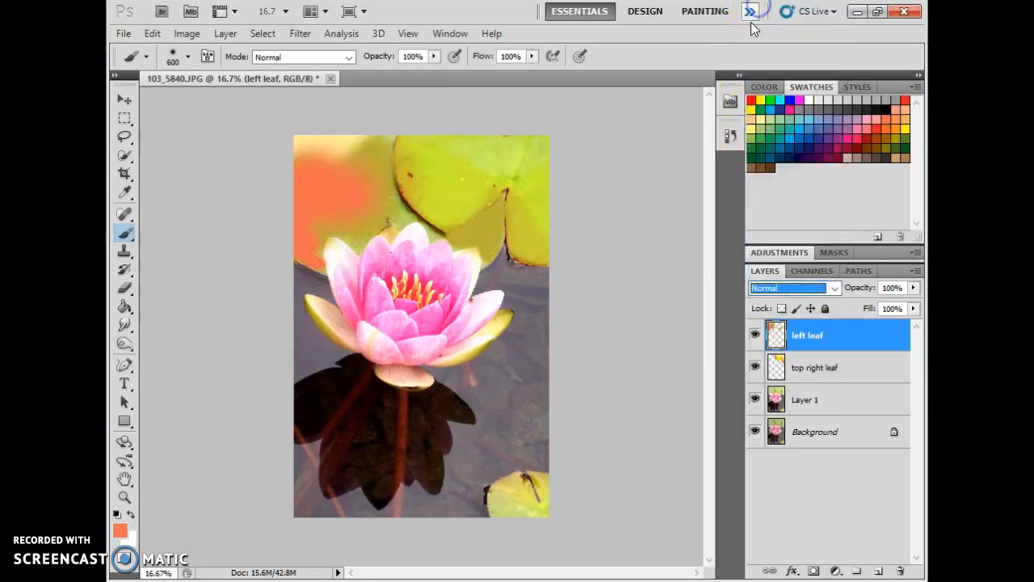
left_click(787, 292)
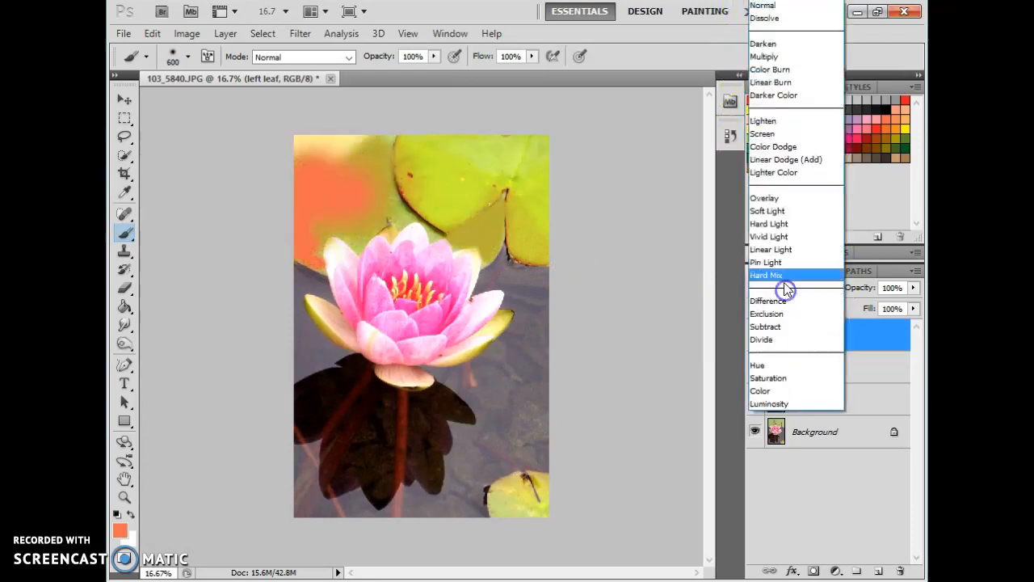
left_click(771, 69)
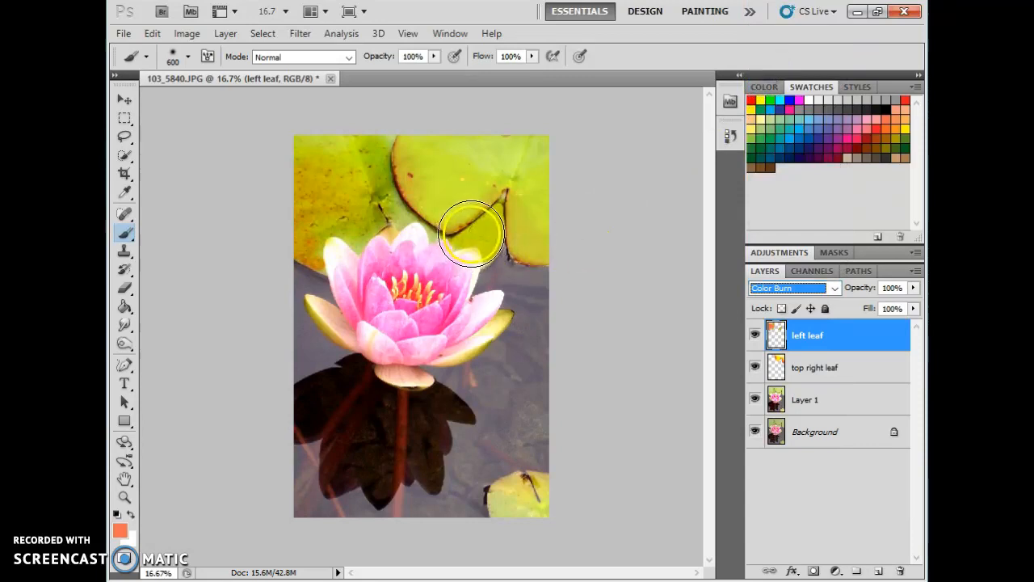
Resize the brush to 250 px and paint orange along the left lily pad's inner edge above the flower
left_click(840, 341)
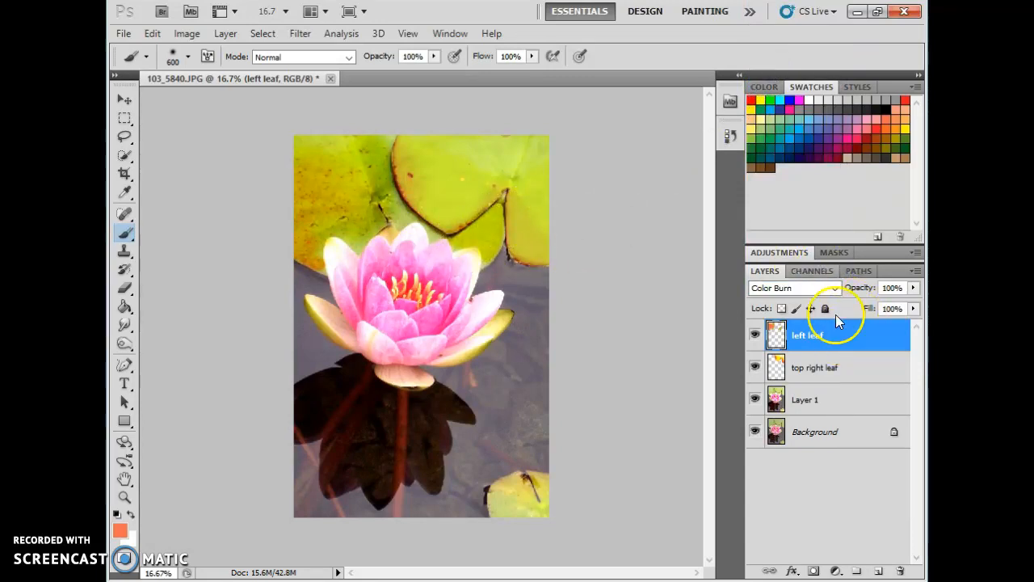
key("bracketright")
key("bracketright")
key("bracketright")
key("bracketright")
key("bracketright")
key("bracketright")
key("bracketright")
key("bracketright")
key("bracketright")
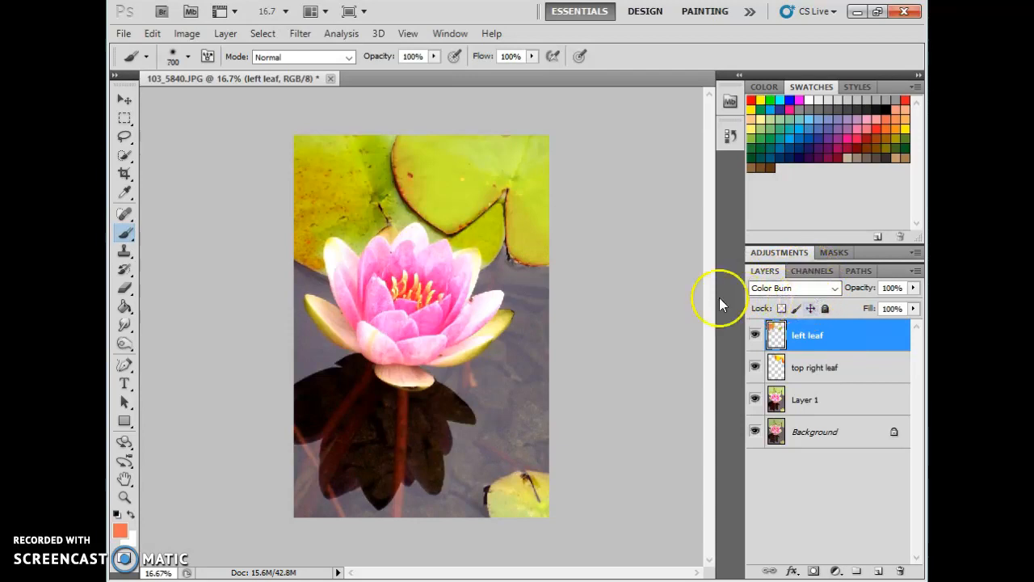
key("bracketleft")
key("bracketleft")
key("bracketleft")
key("bracketleft")
key("bracketleft")
key("bracketleft")
key("bracketleft")
key("bracketleft")
key("bracketleft")
key("bracketleft")
key("bracketleft")
key("bracketleft")
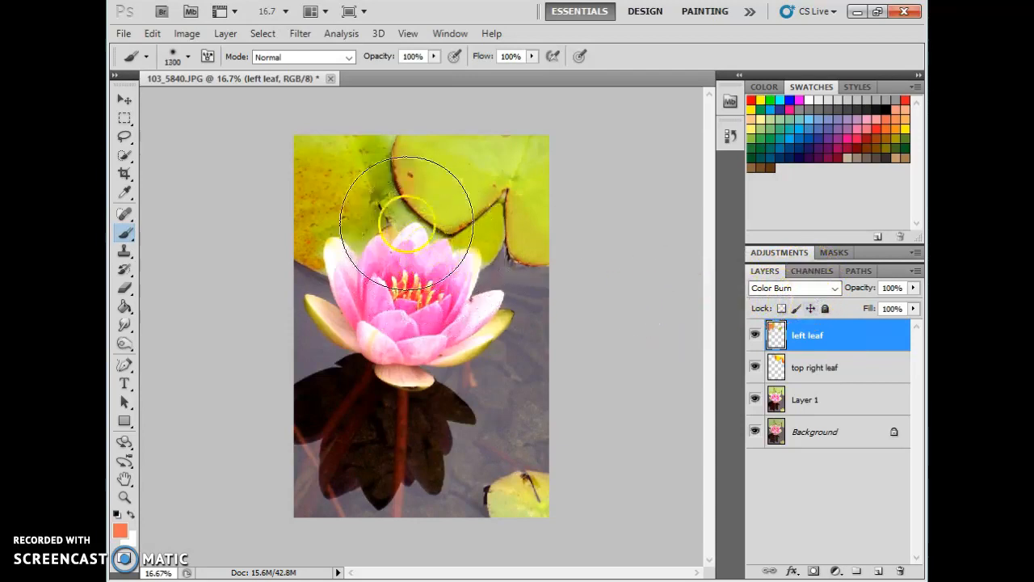
key("bracketleft")
mouse_move(389, 208)
left_mouse_down()
mouse_move(377, 137)
mouse_move(386, 130)
mouse_move(367, 151)
mouse_move(395, 208)
mouse_move(411, 226)
mouse_move(463, 243)
left_mouse_up()
key("p")
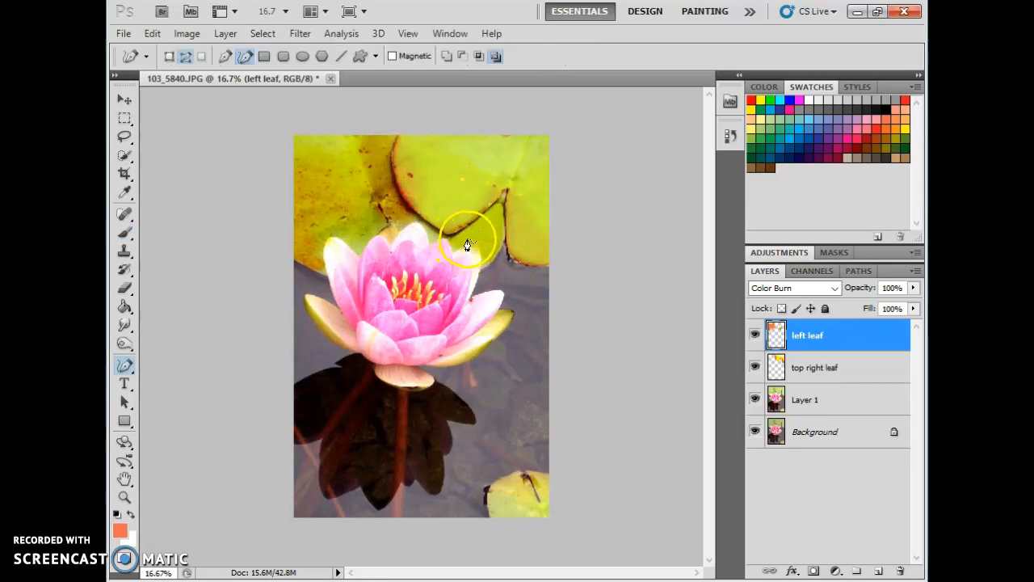
Paint orange along the pad edges behind the flower with a 125 px brush, and lower the left leaf layer's opacity to 65%
left_click(124, 232)
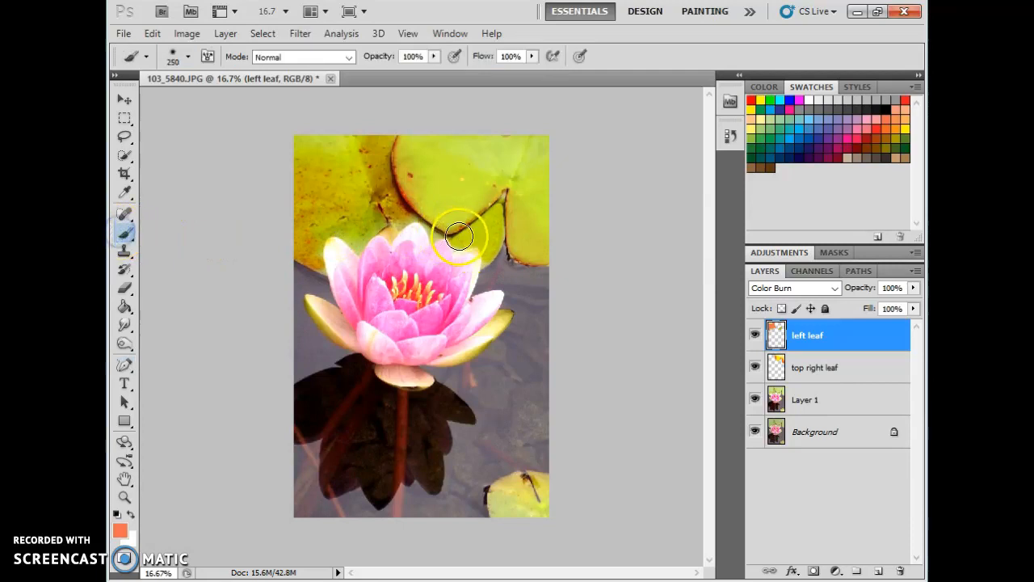
key("bracketleft")
key("bracketleft")
key("bracketleft")
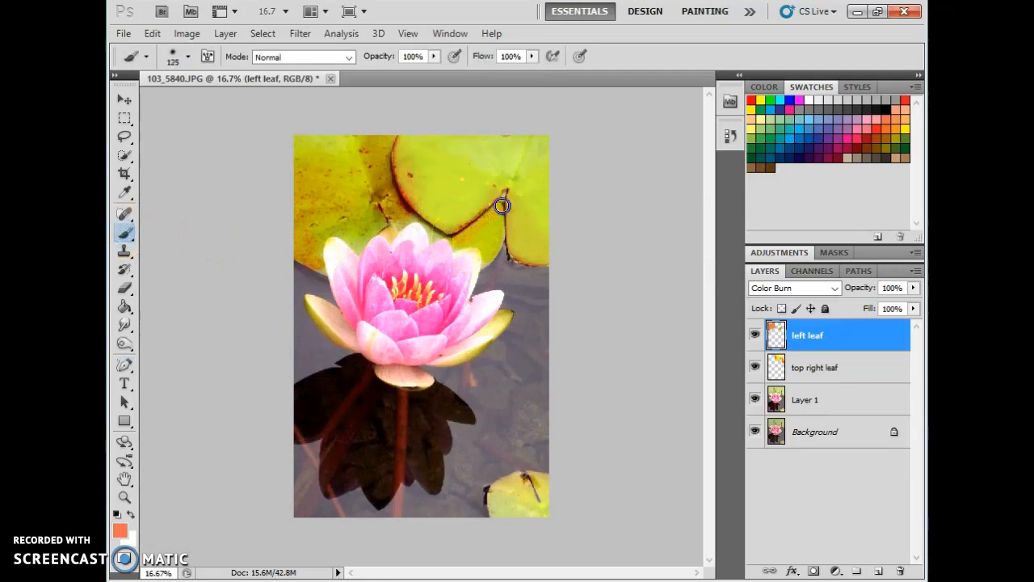
left_click_drag(479, 261, 488, 248)
left_click_drag(413, 214, 456, 232)
left_click_drag(507, 207, 505, 233)
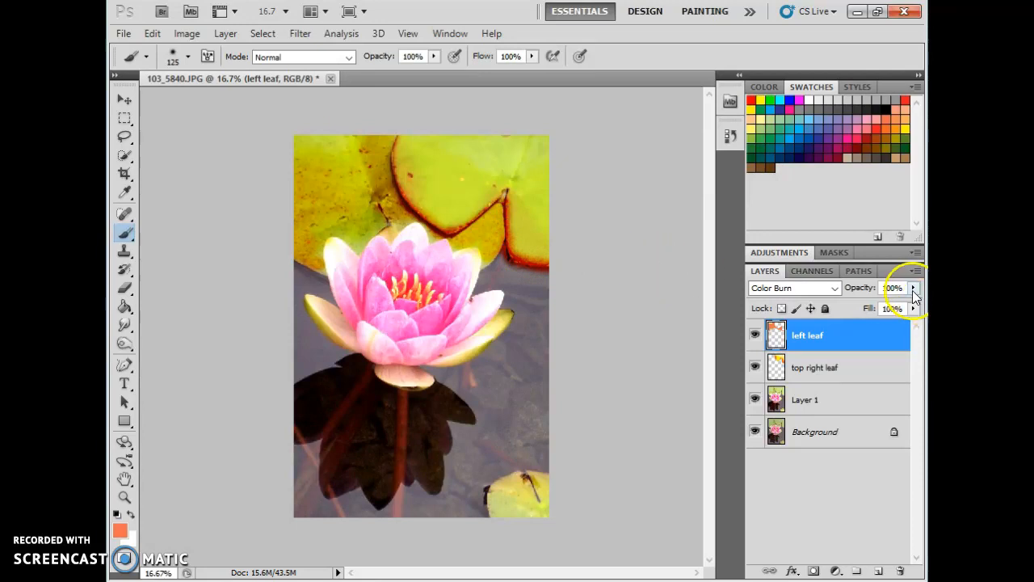
left_click_drag(892, 306, 886, 306)
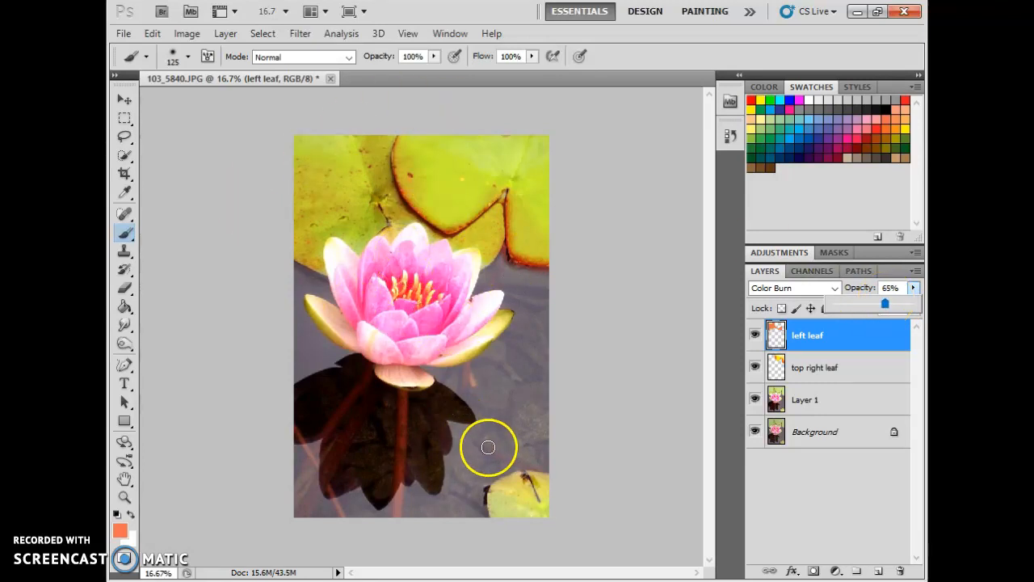
Save the layered image as a new Photoshop file named "Leaf color add"
left_click(123, 33)
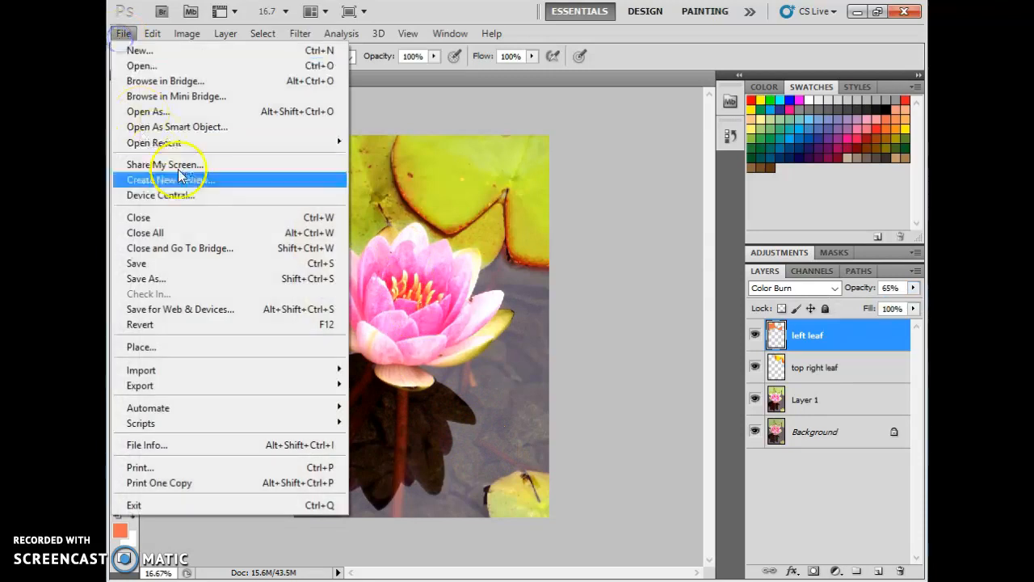
left_click(190, 278)
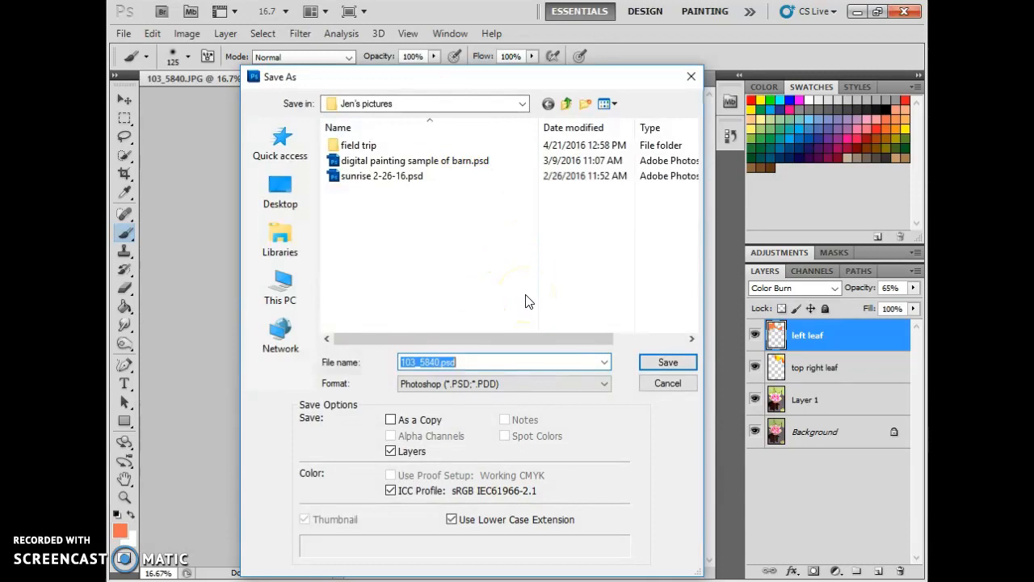
type("LEaf color add")
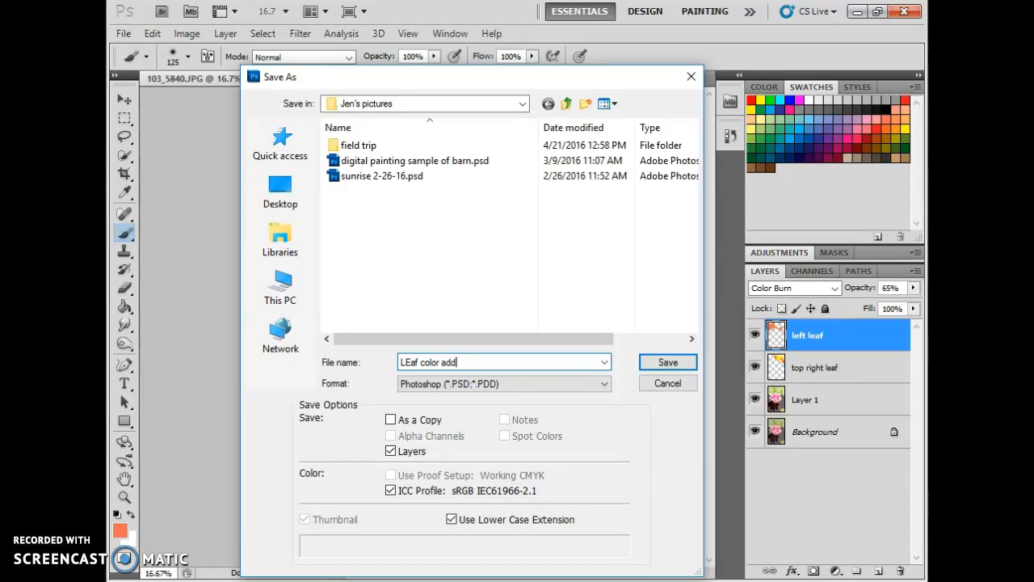
left_click(408, 362)
key("BackSpace")
type("a")
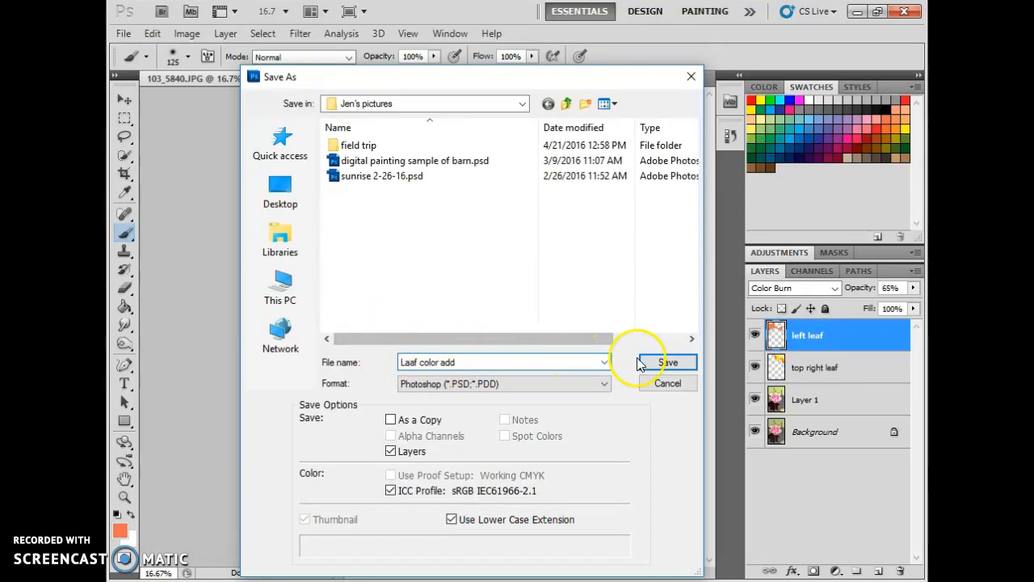
left_click(409, 361)
type("e")
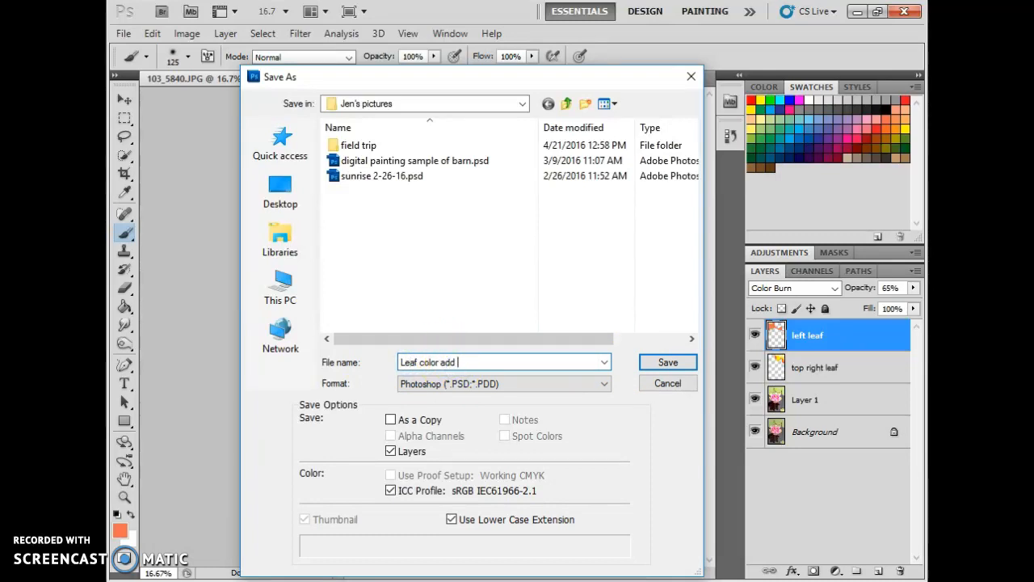
left_click(681, 360)
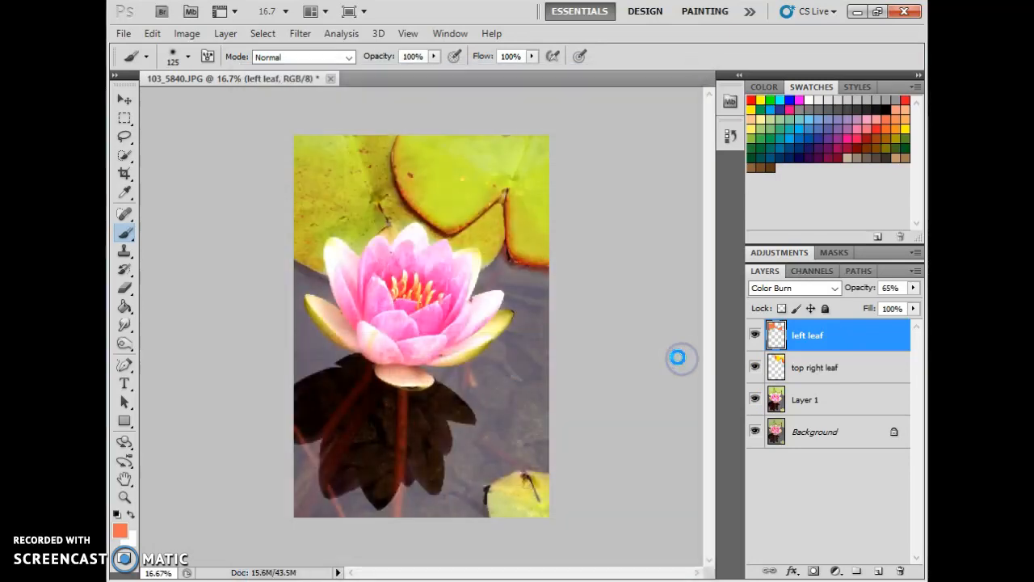